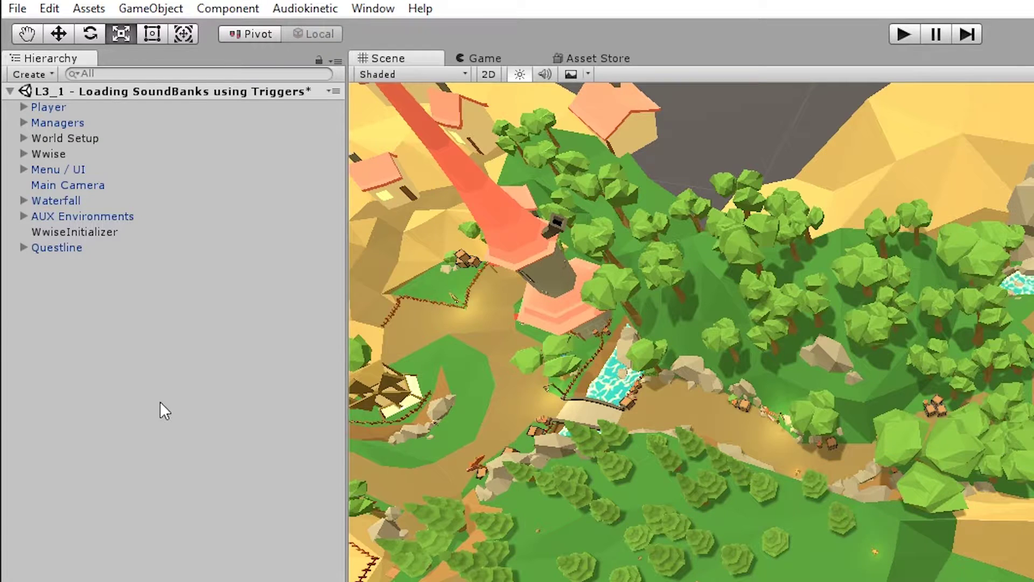
# Open the Certification 301 Lesson 3 scene Loading SoundBanks using Triggers
pyautogui.click(295, 10)
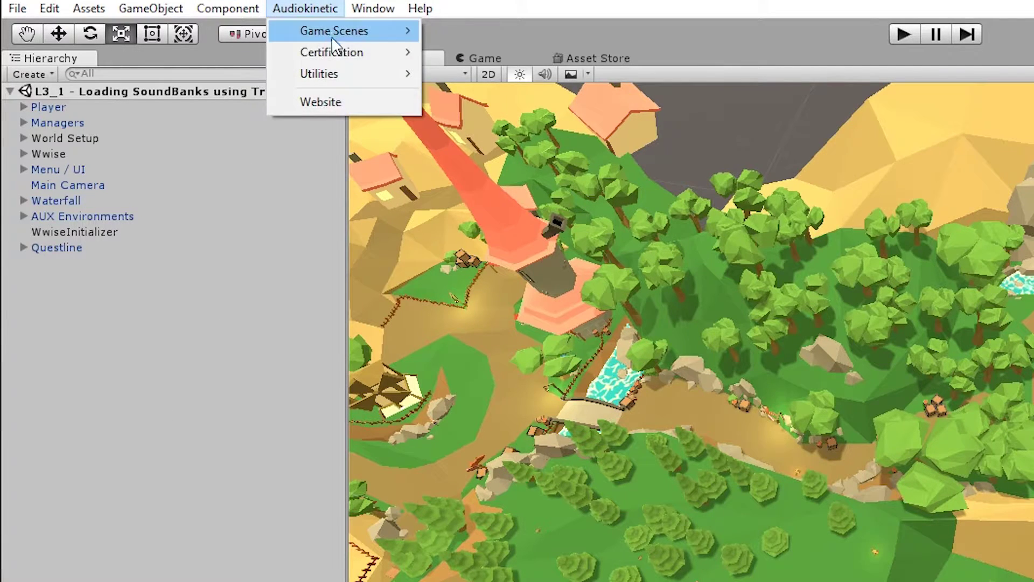
pyautogui.moveTo(398, 54)
pyautogui.moveTo(485, 52)
pyautogui.moveTo(671, 94)
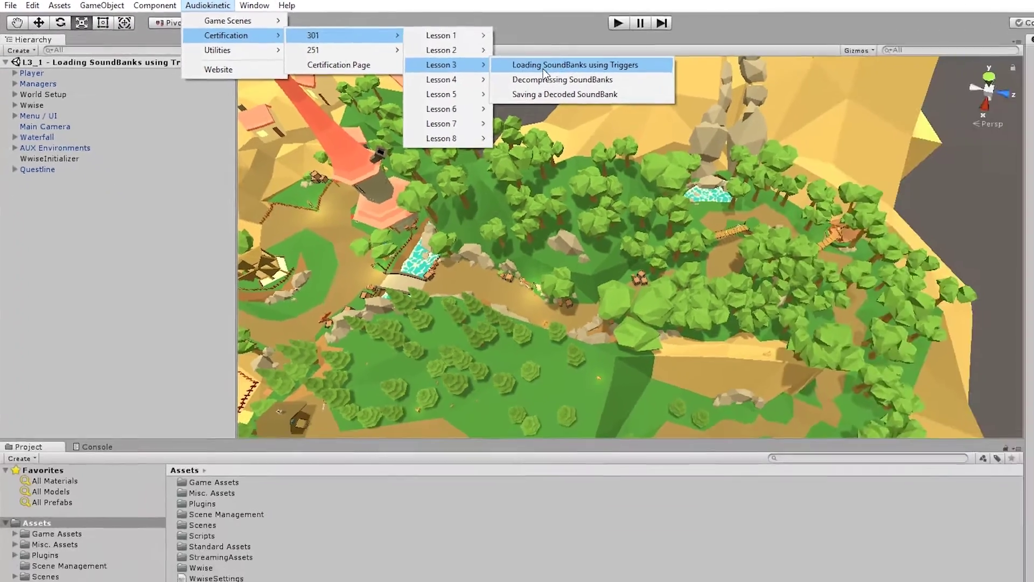
pyautogui.click(792, 96)
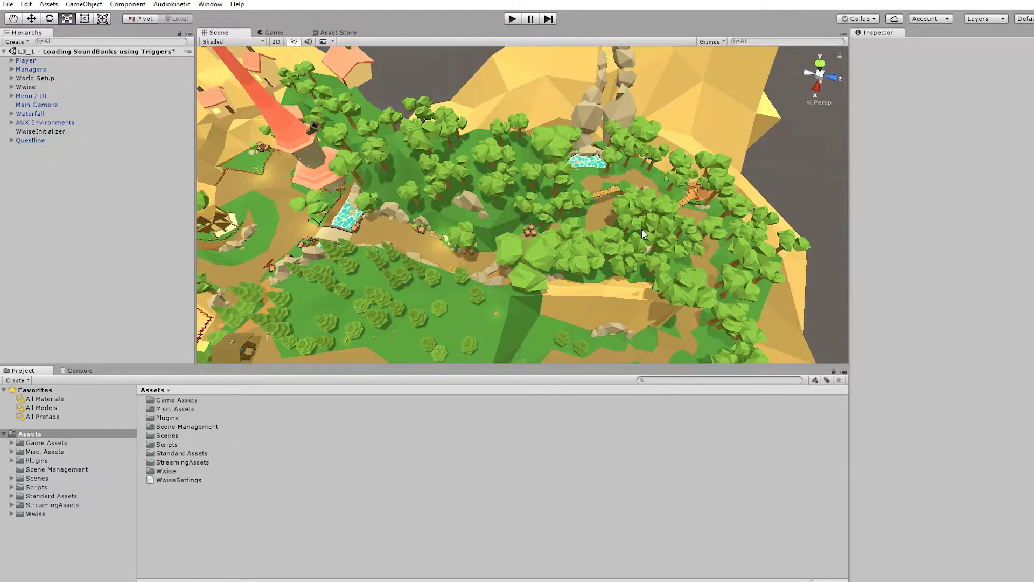
# Create a 3D cube in the scene over the woodlands area near the waterfall
pyautogui.click(40, 113)
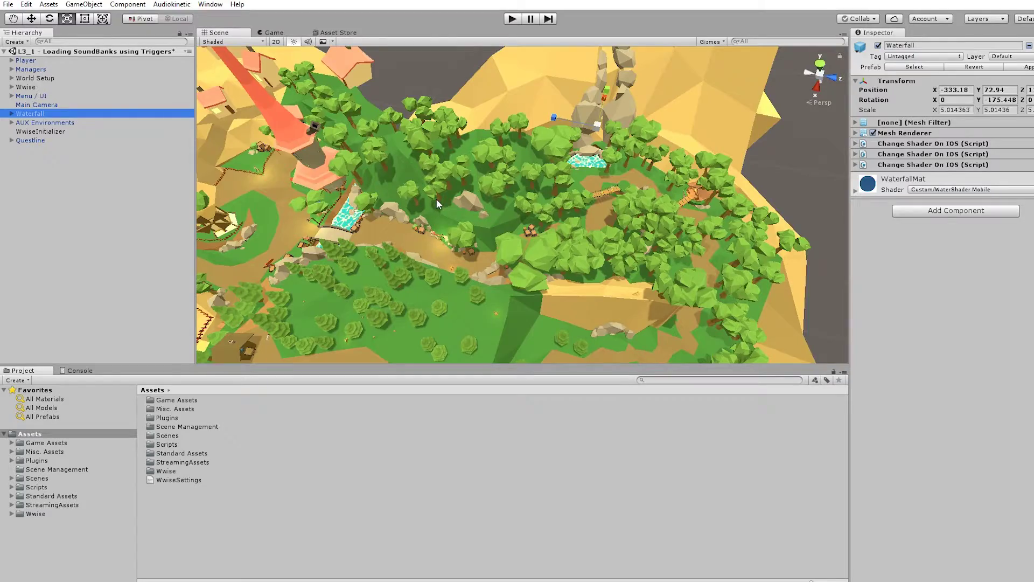
pyautogui.press('f')
pyautogui.keyDown('alt'); pyautogui.moveTo(437, 200); pyautogui.dragTo(602, 222); pyautogui.keyUp('alt')
pyautogui.scroll(-10, 604, 223)
pyautogui.keyDown('alt'); pyautogui.moveTo(664, 277); pyautogui.dragTo(554, 236); pyautogui.keyUp('alt')
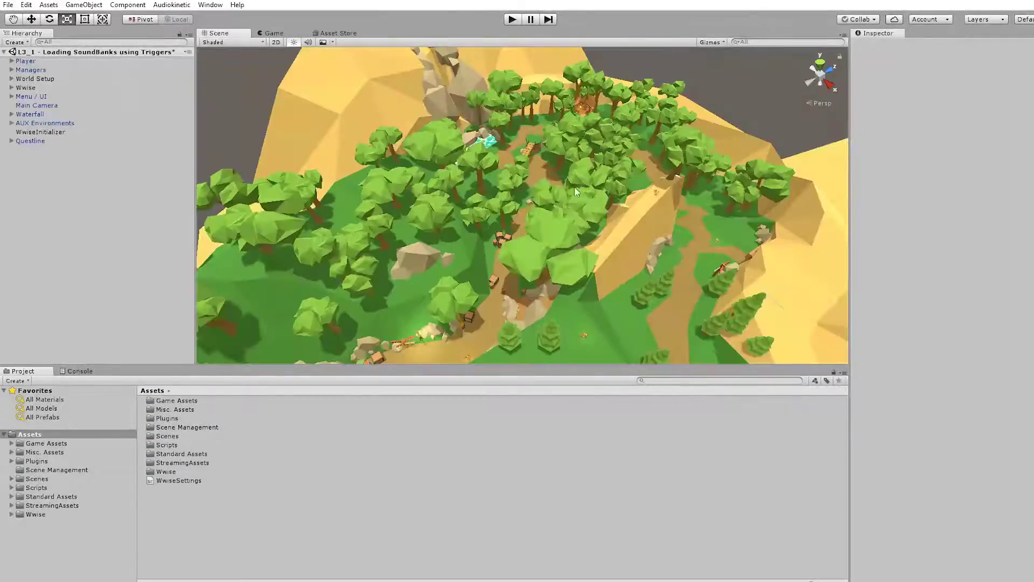
pyautogui.rightClick(116, 224)
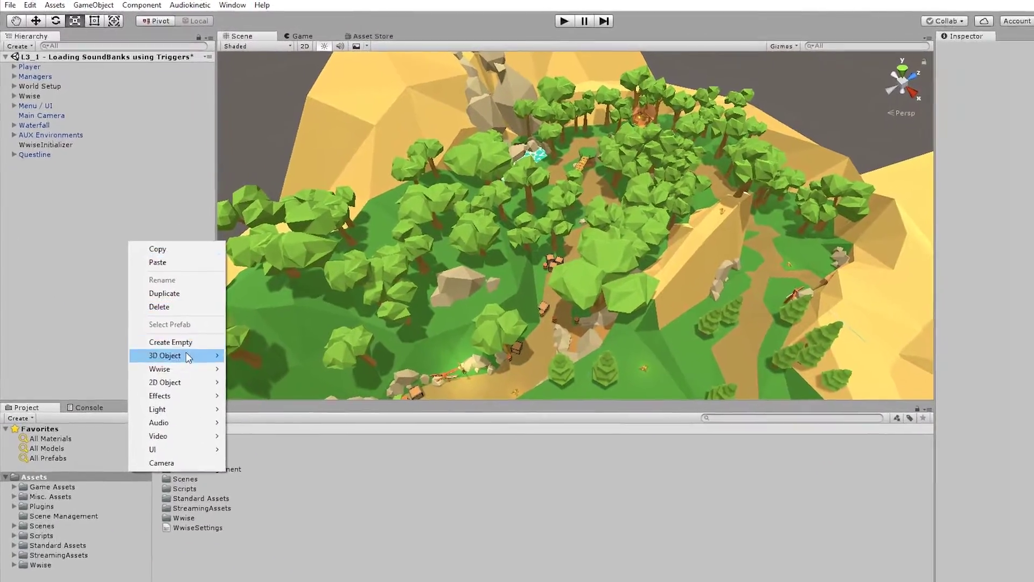
pyautogui.moveTo(170, 325)
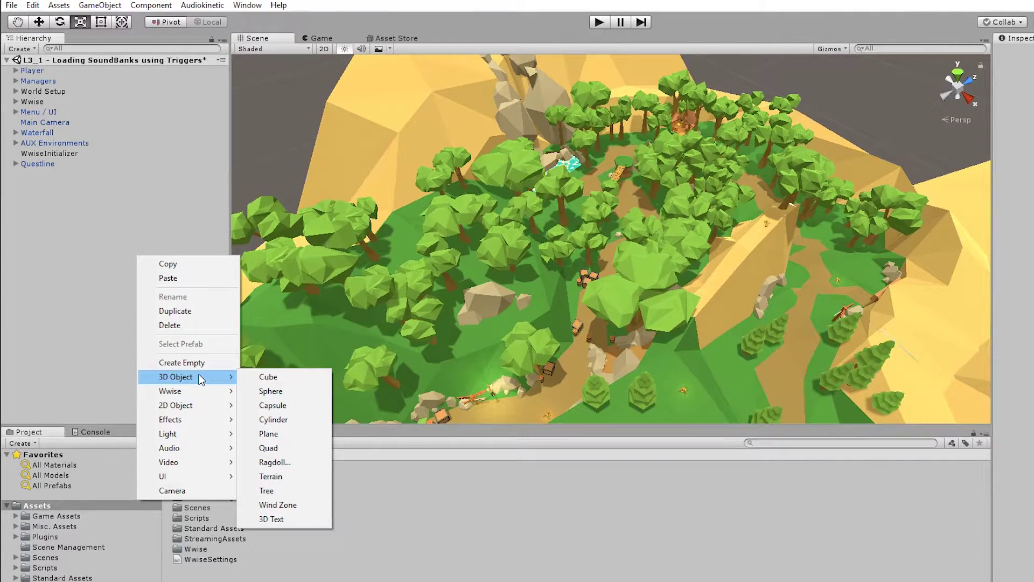
pyautogui.click(291, 377)
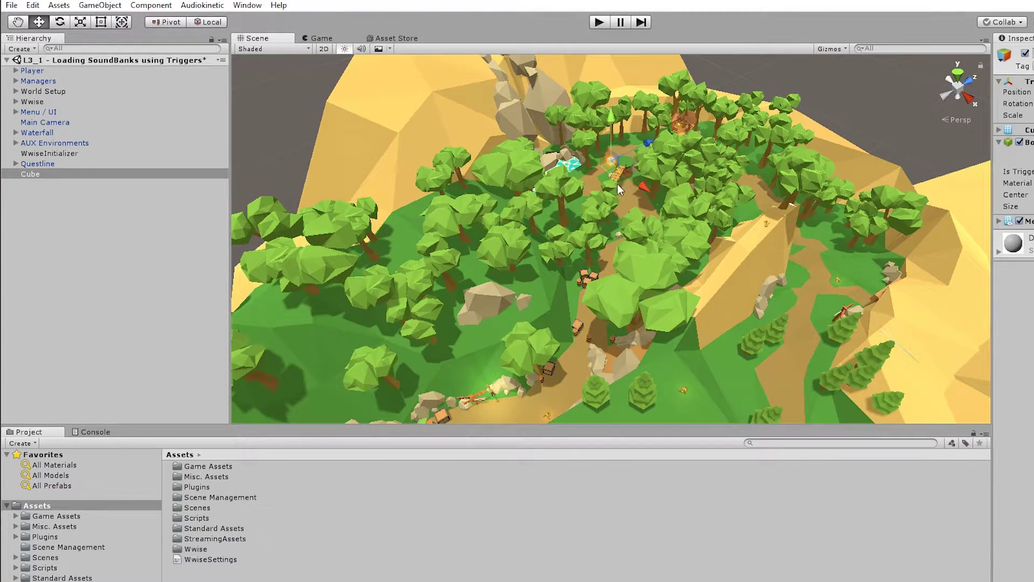
# Try stretching the cube's box collider to an X size of 1.87, and restore it to 1
pyautogui.press('f')
pyautogui.keyDown('alt'); pyautogui.moveTo(584, 258); pyautogui.dragTo(684, 231); pyautogui.keyUp('alt')
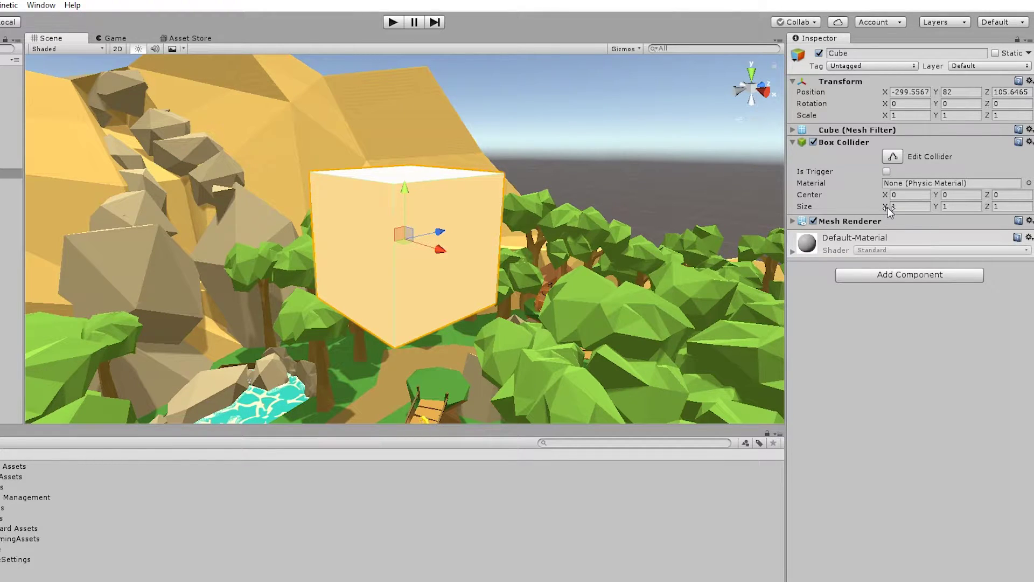
pyautogui.moveTo(888, 207); pyautogui.dragTo(913, 210)
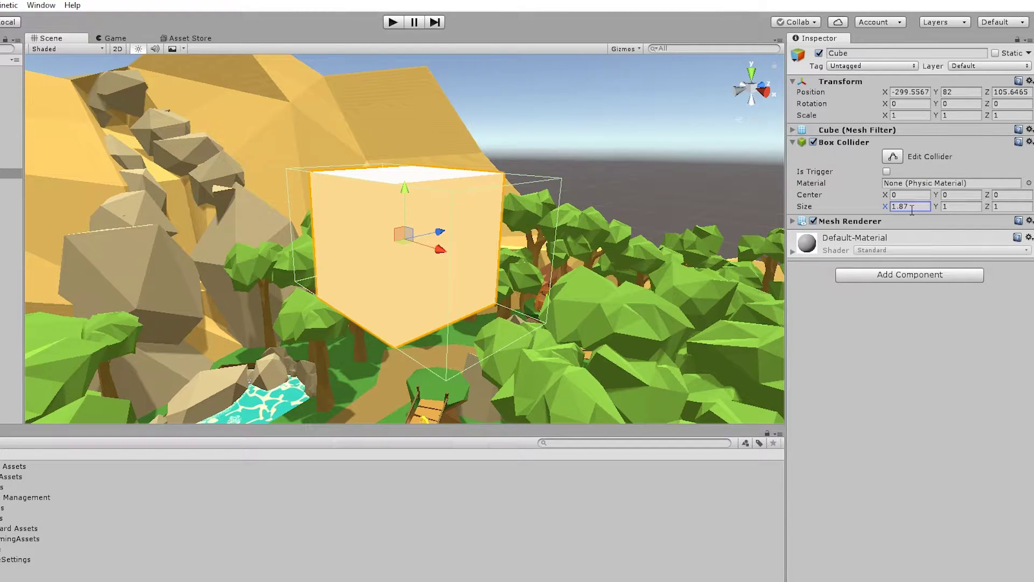
pyautogui.click(921, 214)
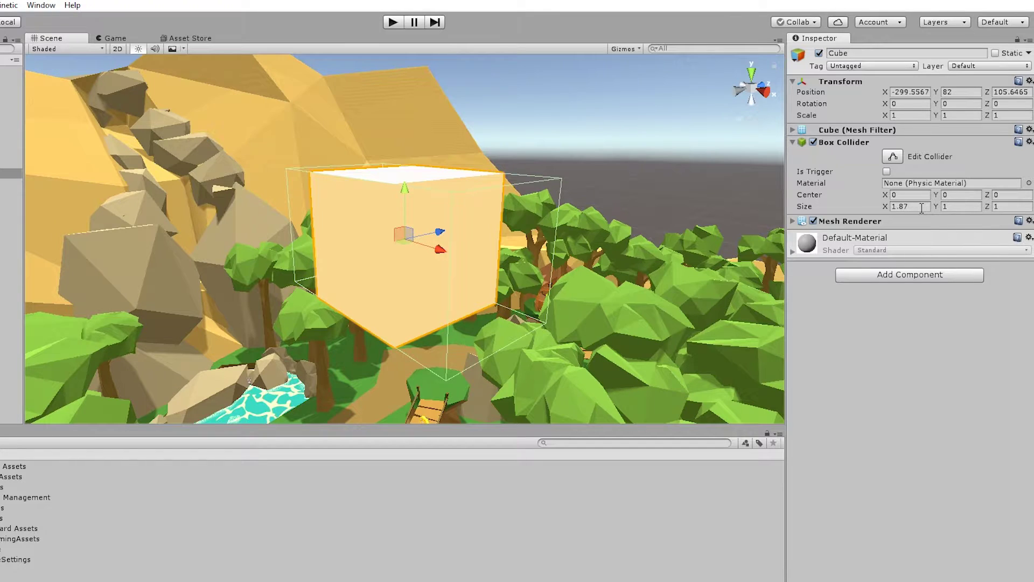
pyautogui.click(921, 208)
pyautogui.write('1')
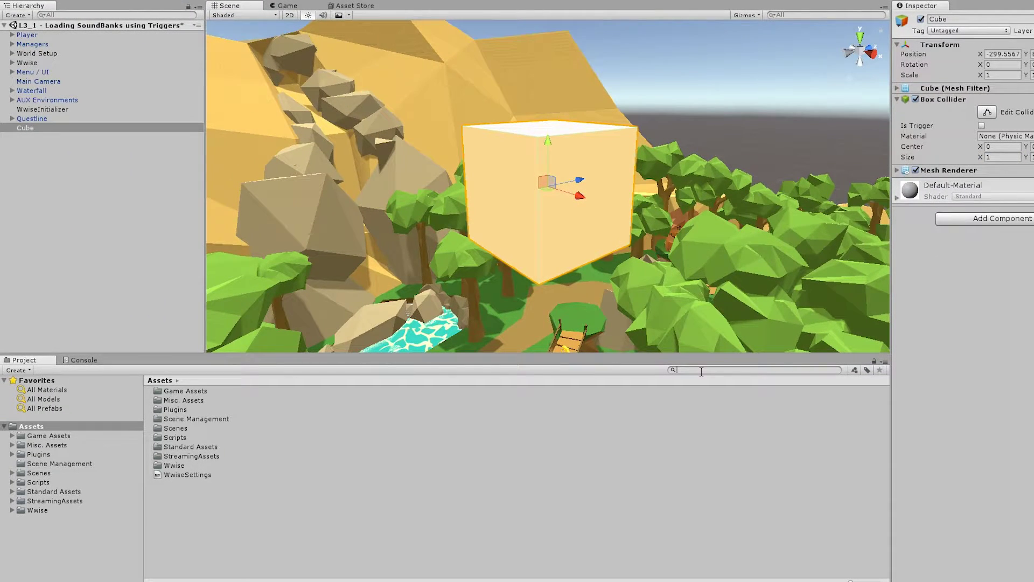
# Search the project assets for trigger red and apply the Trigger_Red material to the cube
pyautogui.click(702, 371)
pyautogui.write('trigger red')
pyautogui.moveTo(179, 393); pyautogui.dragTo(26, 129)
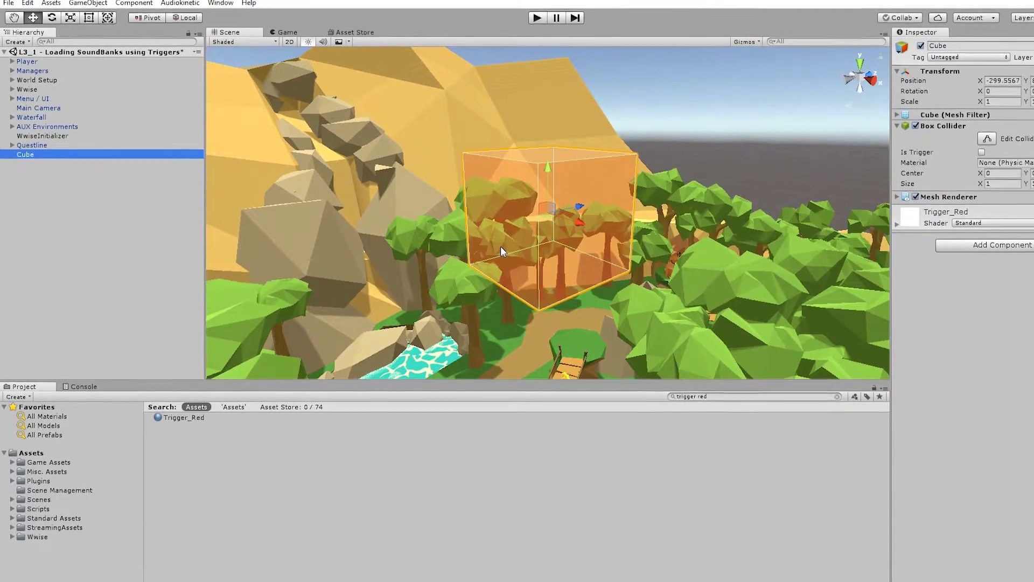
# Enlarge the cube with the Scale tool and move it over the woodlands area
pyautogui.scroll(-10, 654, 193)
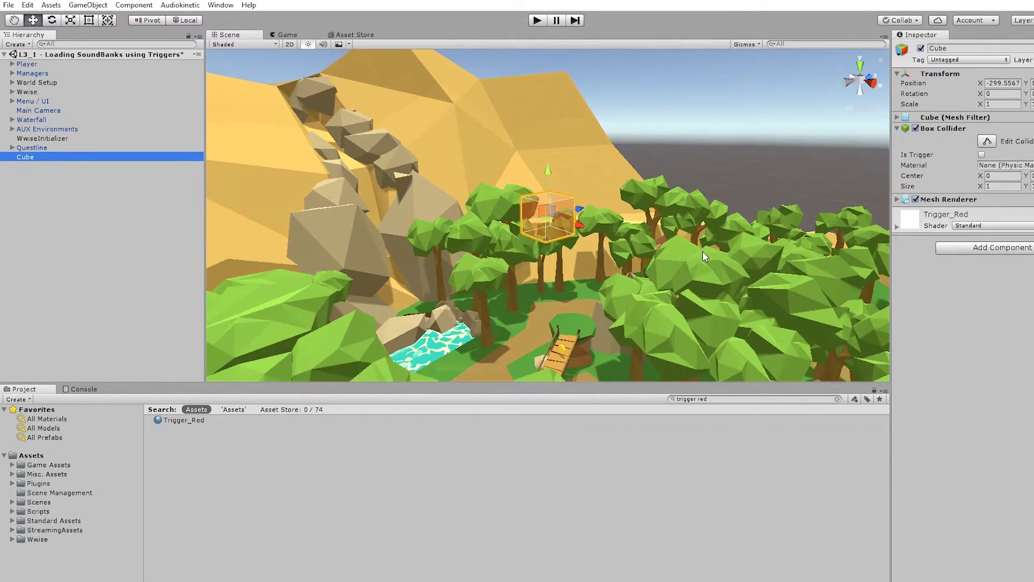
pyautogui.scroll(-4, 693, 250)
pyautogui.moveTo(692, 250); pyautogui.dragTo(609, 267, button='right')
pyautogui.click(71, 21)
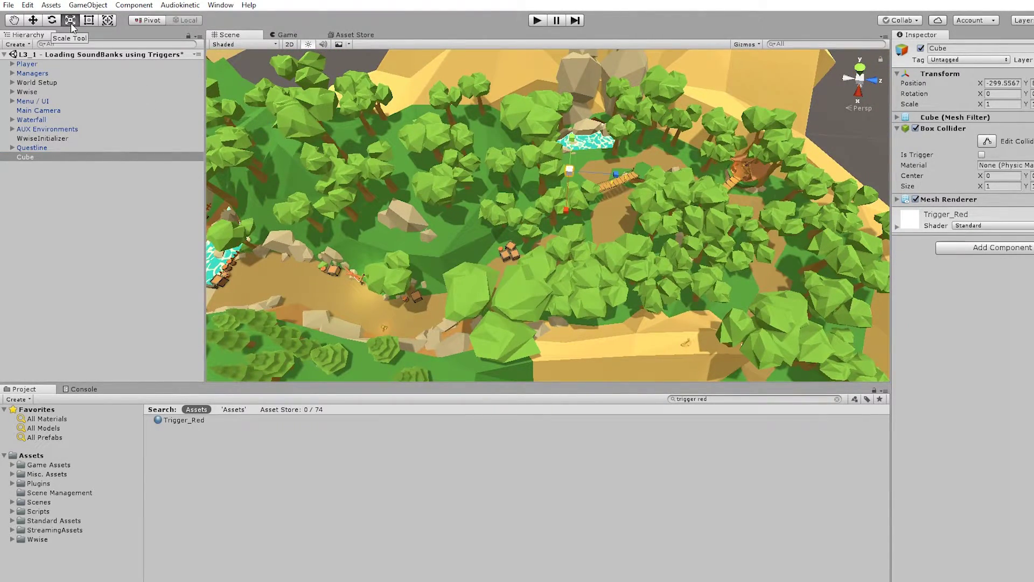
pyautogui.moveTo(575, 168)
pyautogui.mouseDown()
pyautogui.moveTo(745, 185)
pyautogui.moveTo(560, 208)
pyautogui.moveTo(576, 168)
pyautogui.mouseUp()
pyautogui.press('w')
pyautogui.keyDown('alt'); pyautogui.moveTo(464, 218); pyautogui.dragTo(641, 230); pyautogui.keyUp('alt')
pyautogui.moveTo(549, 138); pyautogui.dragTo(619, 198)
# Stretch the cube to a scale of about 60.9 × 22.8 × 142.5 and readjust its position to cover the woodlands
pyautogui.press('r')
pyautogui.keyDown('alt'); pyautogui.moveTo(501, 210); pyautogui.dragTo(630, 232); pyautogui.keyUp('alt')
pyautogui.moveTo(635, 129); pyautogui.dragTo(643, 132)
pyautogui.press('w')
pyautogui.moveTo(640, 130); pyautogui.dragTo(632, 125)
# Shift the cube along Z to about 105.5 so its edge lies on the bridge leading into the woodlands
pyautogui.keyDown('alt'); pyautogui.moveTo(711, 221); pyautogui.dragTo(589, 293); pyautogui.keyUp('alt')
pyautogui.moveTo(431, 316); pyautogui.dragTo(580, 287, button='middle')
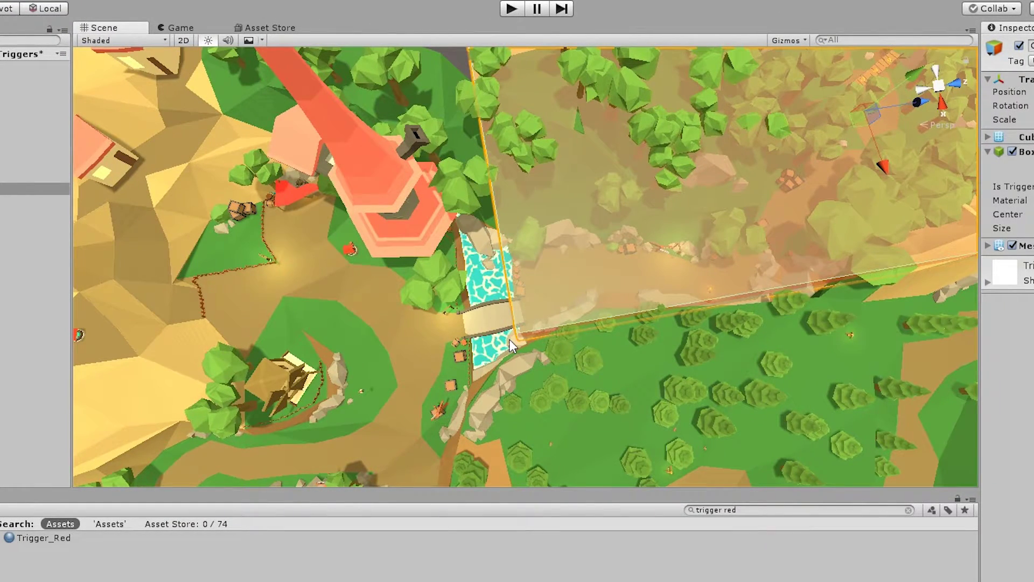
pyautogui.moveTo(919, 101); pyautogui.dragTo(905, 104)
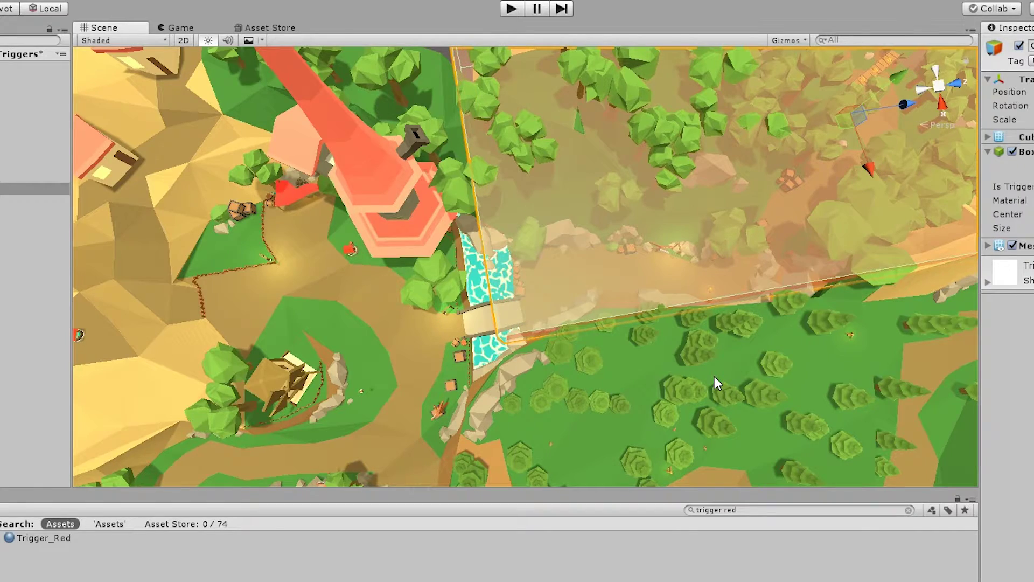
pyautogui.moveTo(901, 287); pyautogui.dragTo(707, 353, button='middle')
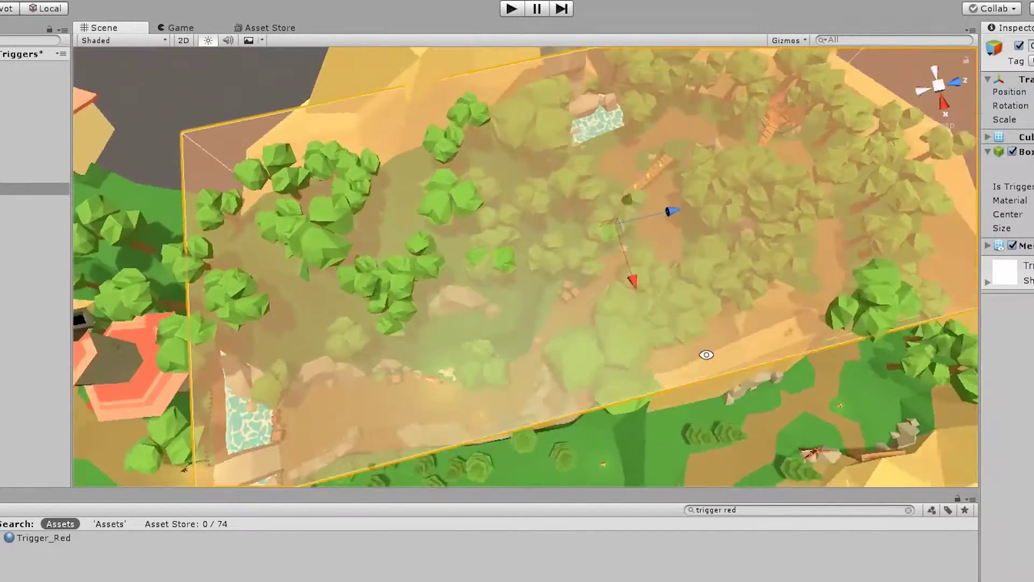
pyautogui.keyDown('alt'); pyautogui.moveTo(707, 354); pyautogui.dragTo(746, 294); pyautogui.keyUp('alt')
pyautogui.scroll(-2, 641, 397)
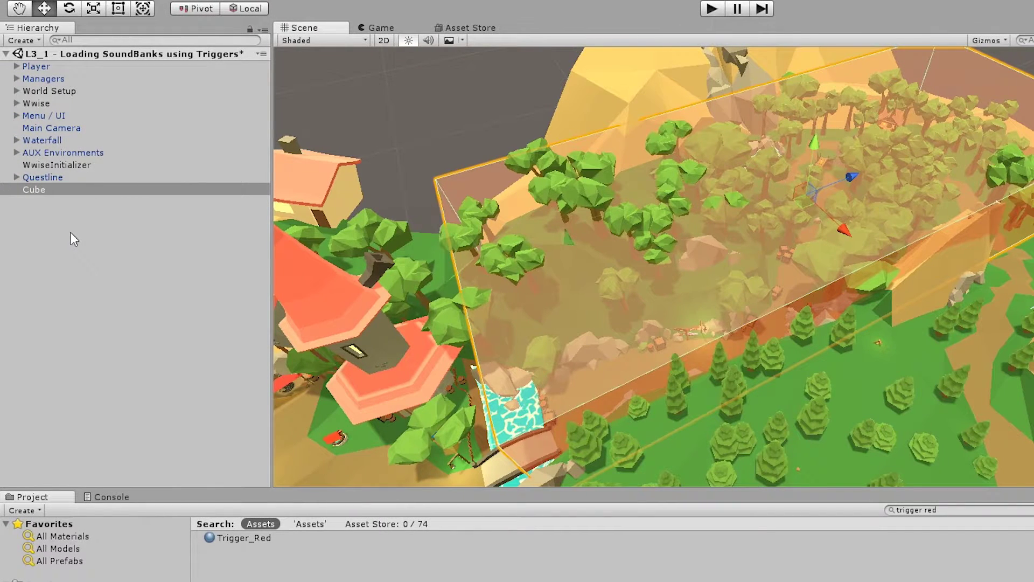
# Rename the cube as Woodlands Trigger
pyautogui.rightClick(43, 190)
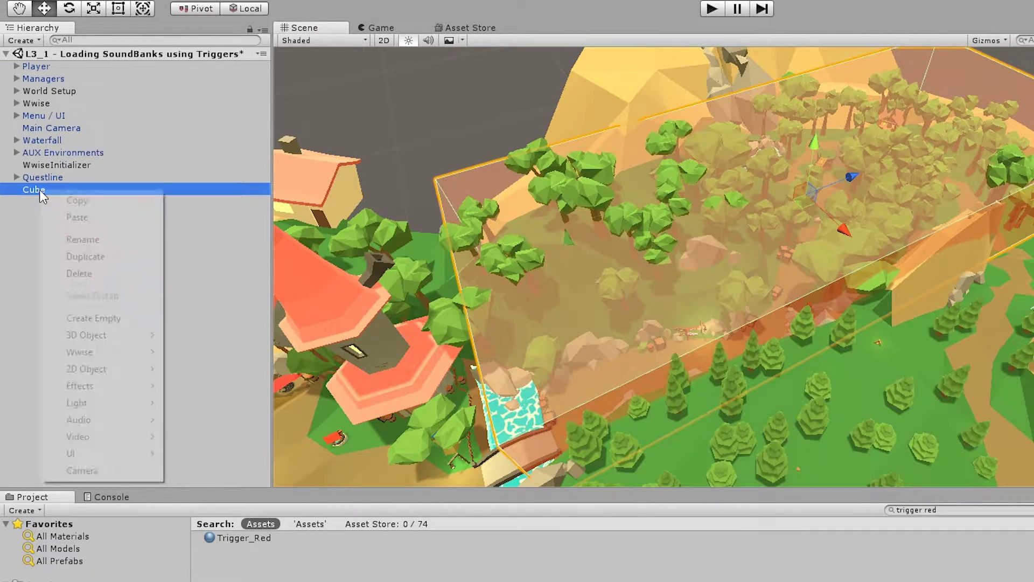
pyautogui.click(108, 240)
pyautogui.write('Woodlands Trigger')
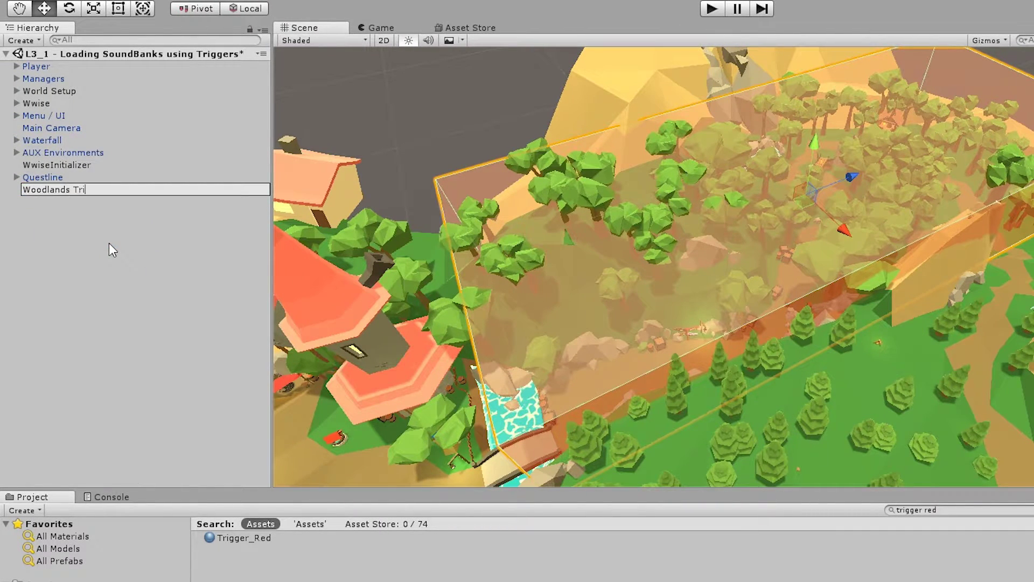
pyautogui.press('Return')
# Play-test the scene by running the character across the bridge against the red trigger box, and stop the game
pyautogui.click(712, 10)
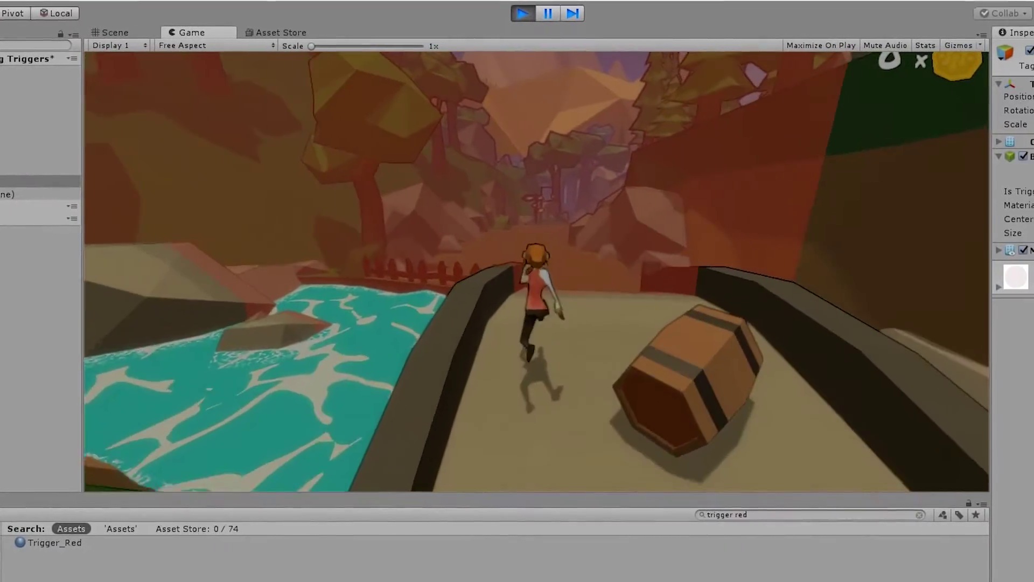
pyautogui.press('w')
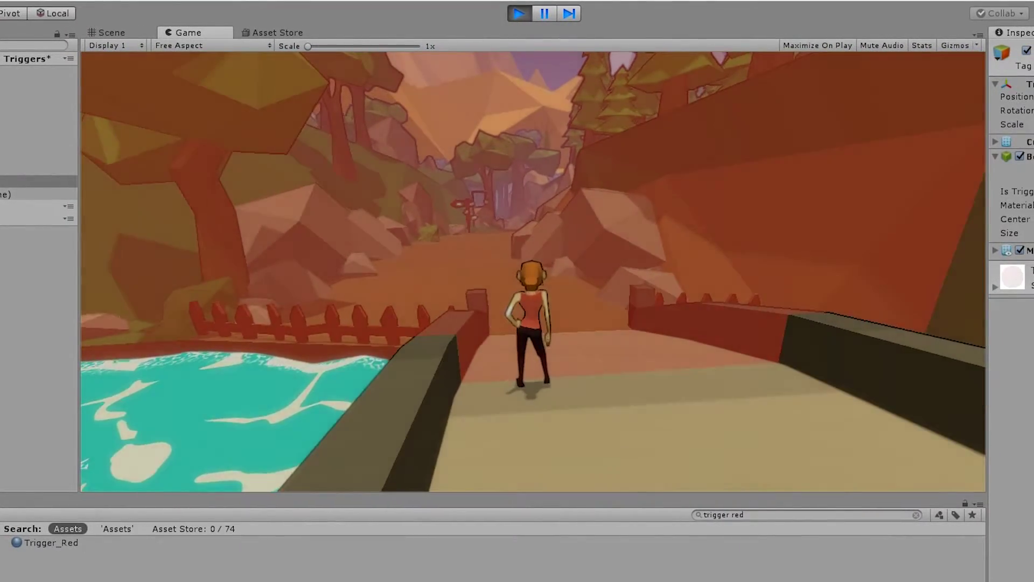
pyautogui.press('s')
pyautogui.press('d')
pyautogui.press('w')
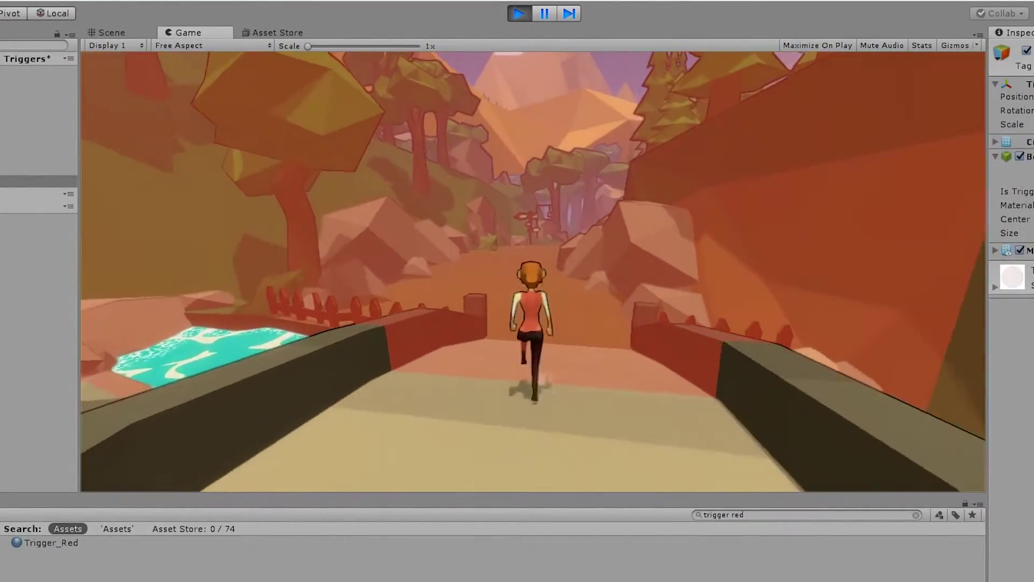
pyautogui.press('s')
pyautogui.press('w')
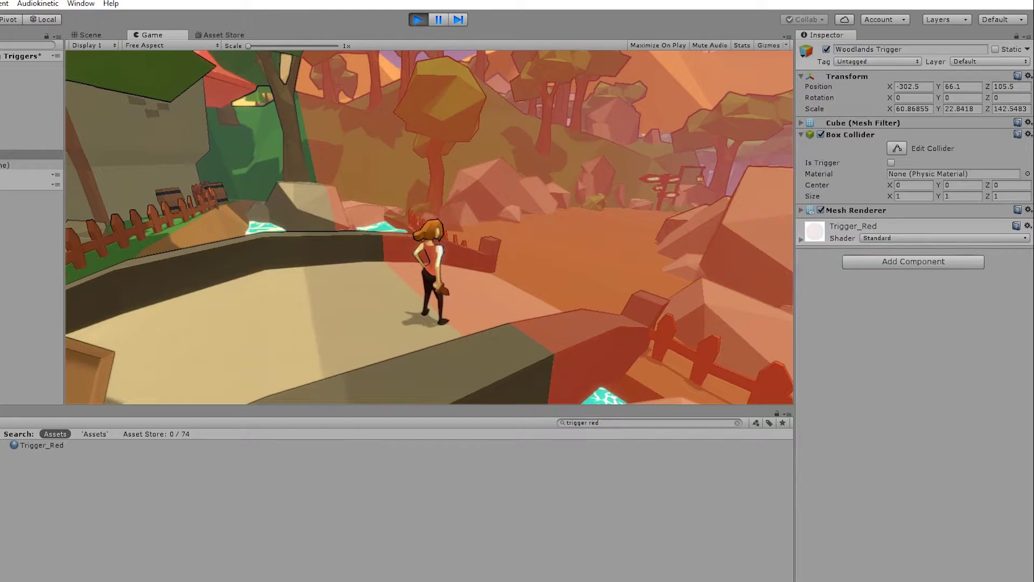
pyautogui.hotkey('ctrl', 'p')
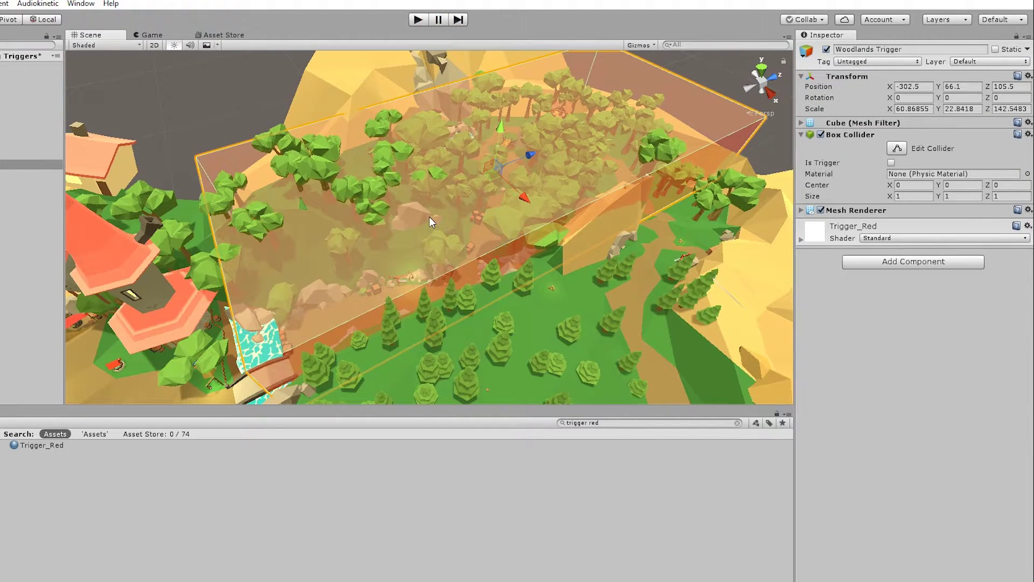
# Enable Is Trigger on the Woodlands Trigger's box collider and add an AkBank component to the object
pyautogui.click(22, 164)
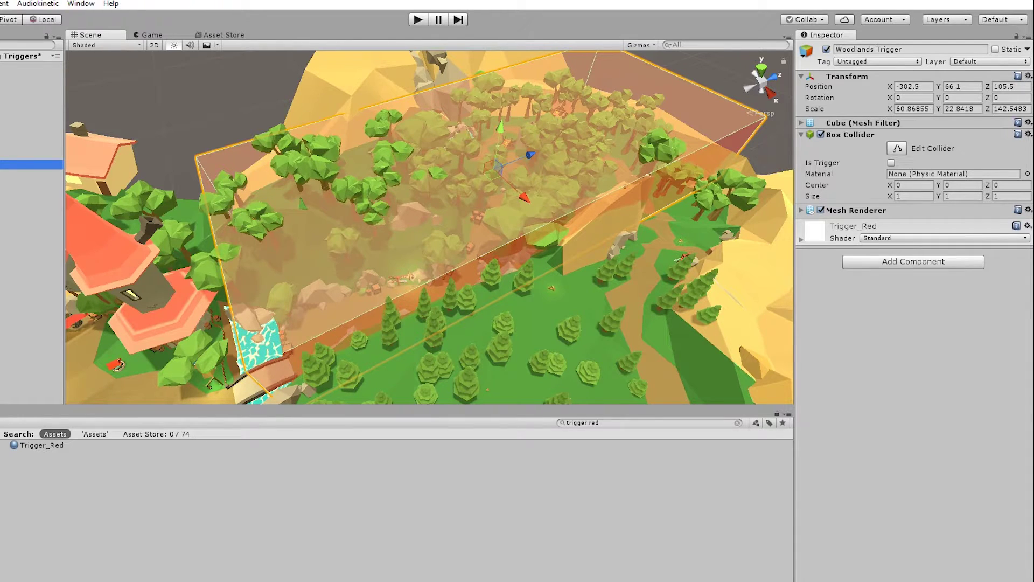
pyautogui.click(892, 163)
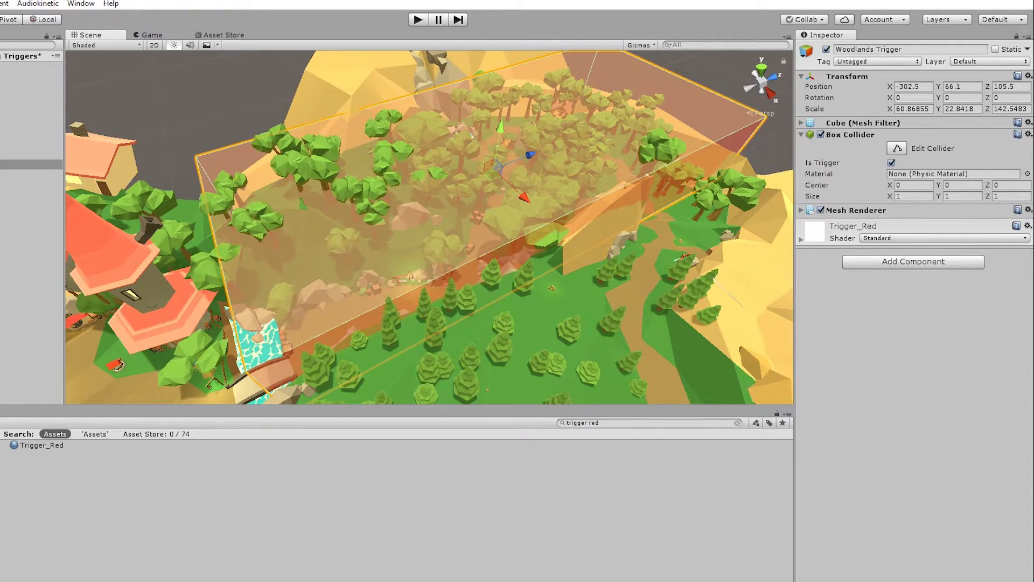
pyautogui.click(6, 164)
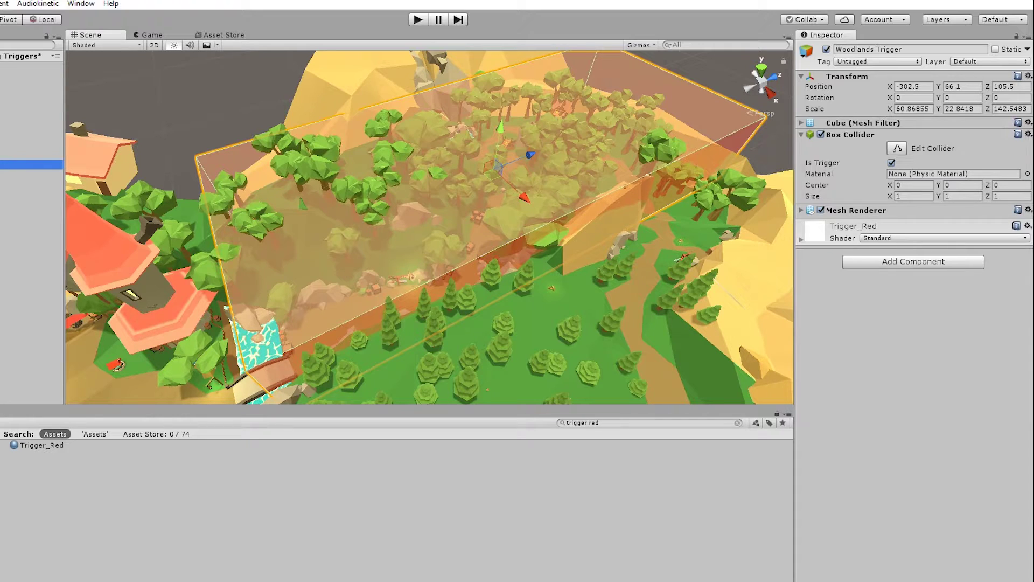
pyautogui.click(944, 261)
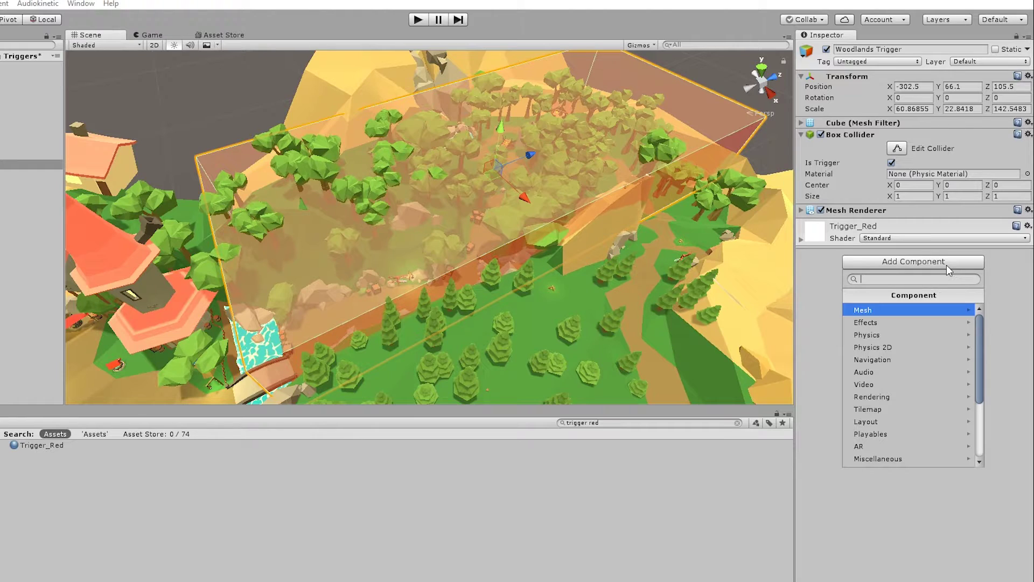
pyautogui.write('akbank')
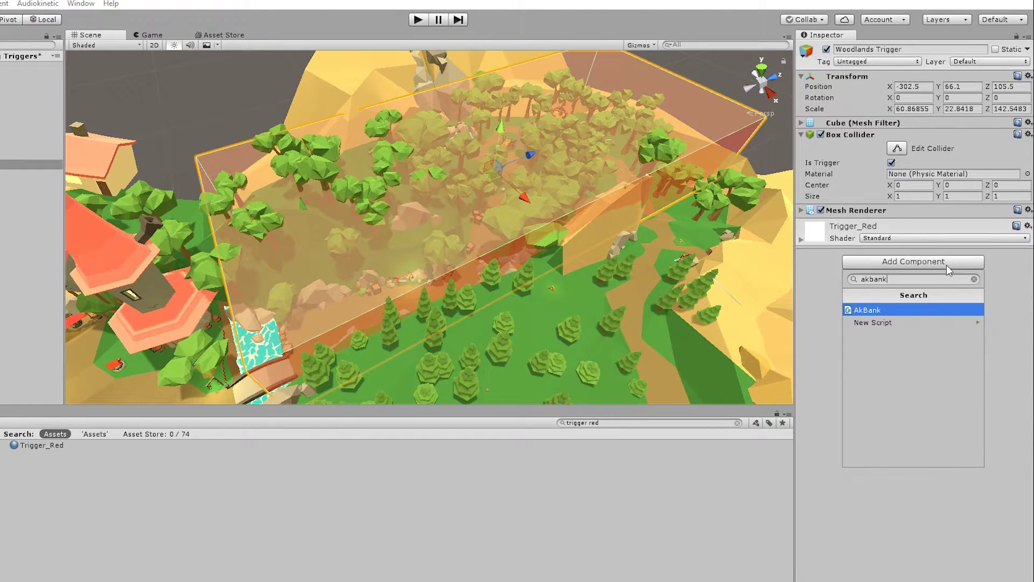
pyautogui.press('Return')
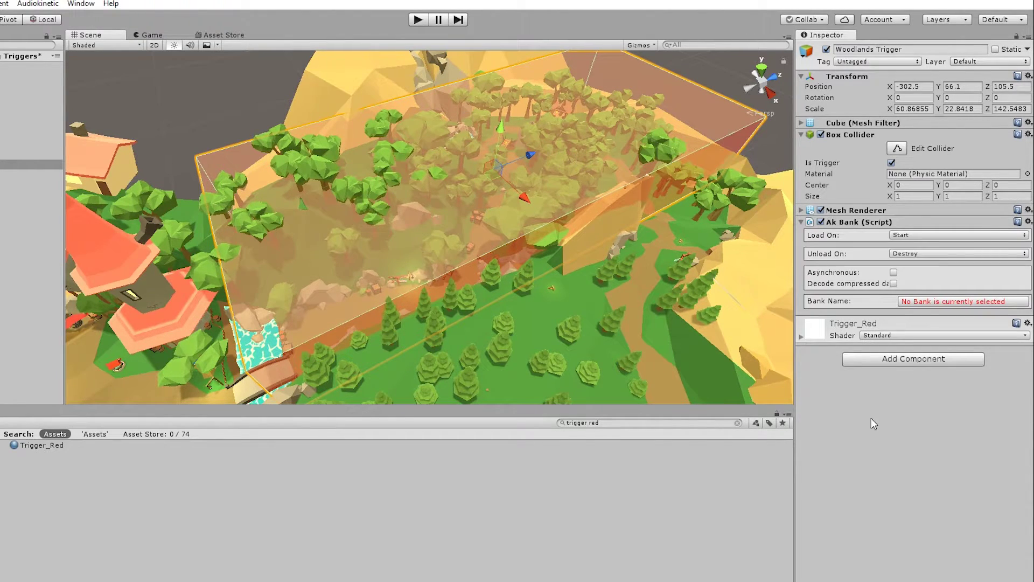
# Assign the Woodlands bank from the Region work unit to the Ak Bank component
pyautogui.click(947, 304)
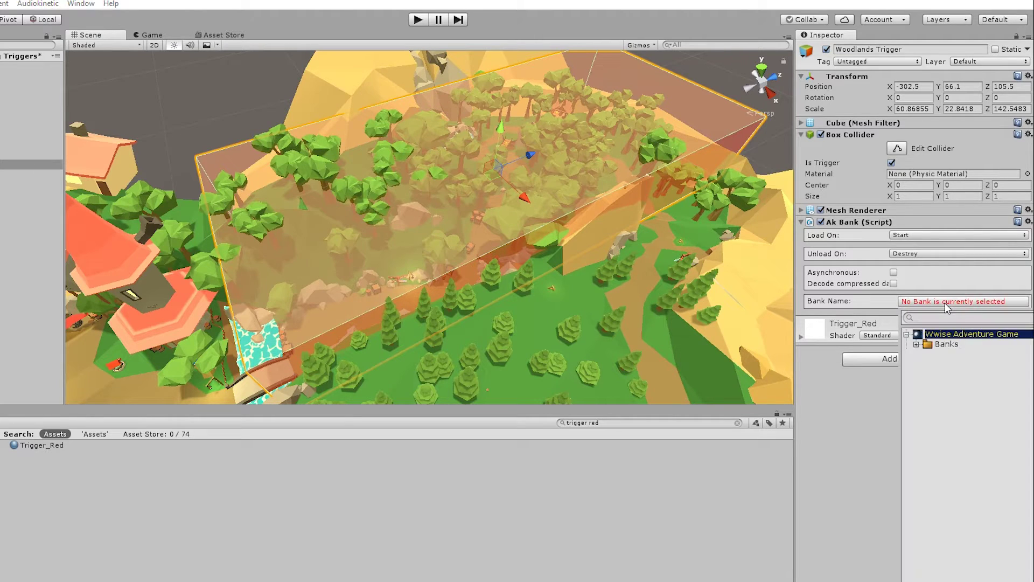
pyautogui.click(917, 344)
pyautogui.click(926, 354)
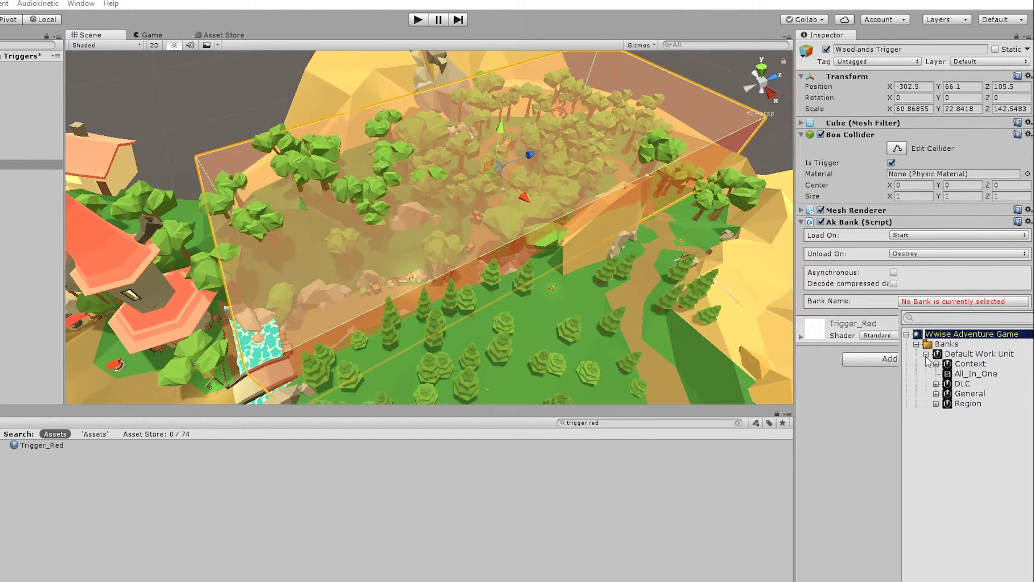
pyautogui.click(937, 404)
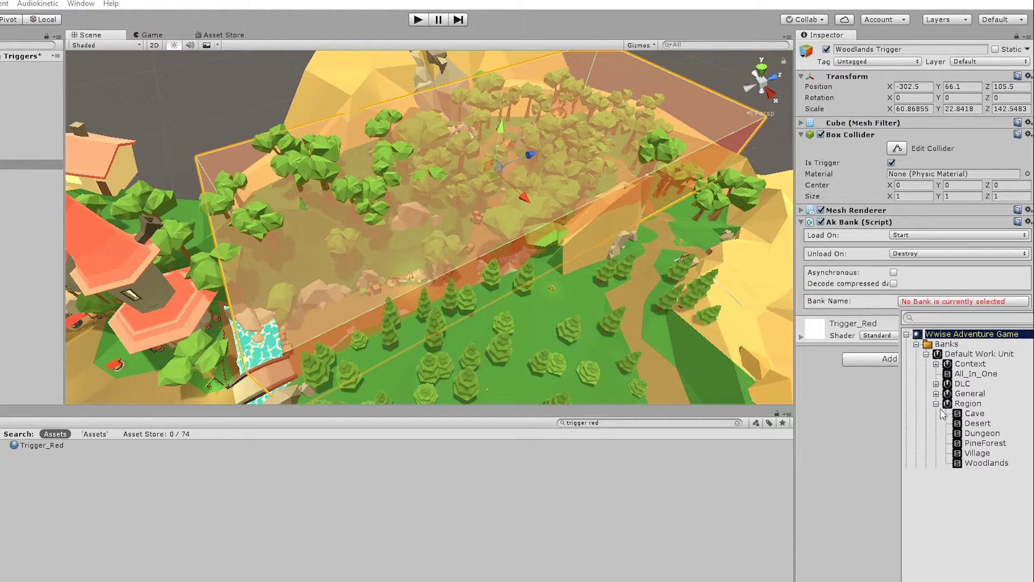
pyautogui.click(985, 464)
pyautogui.doubleClick(984, 465)
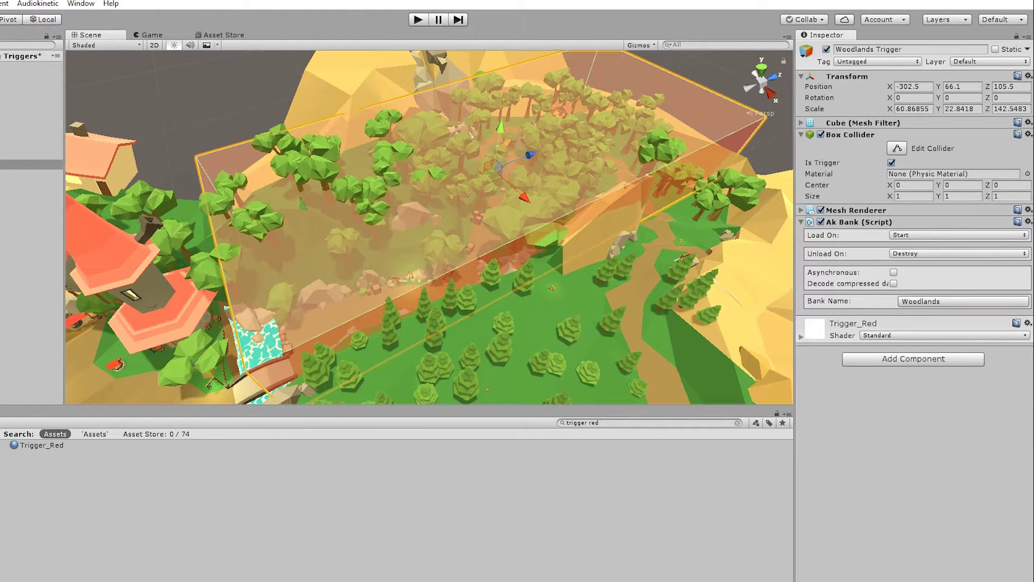
# Set the Ak Bank component's Load On option to AkTriggerEnter
pyautogui.moveTo(795, 305); pyautogui.dragTo(739, 306)
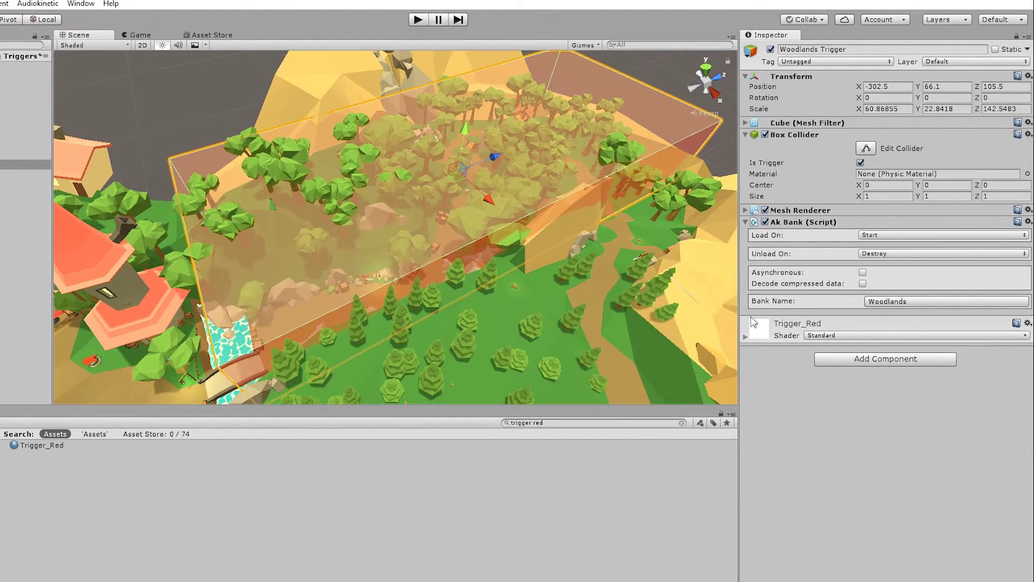
pyautogui.click(872, 236)
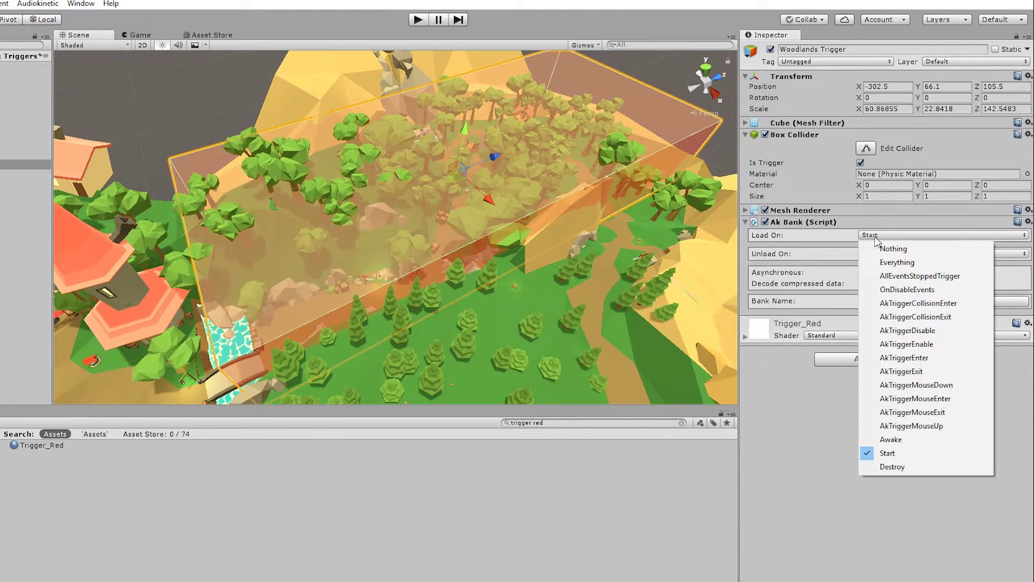
pyautogui.click(903, 450)
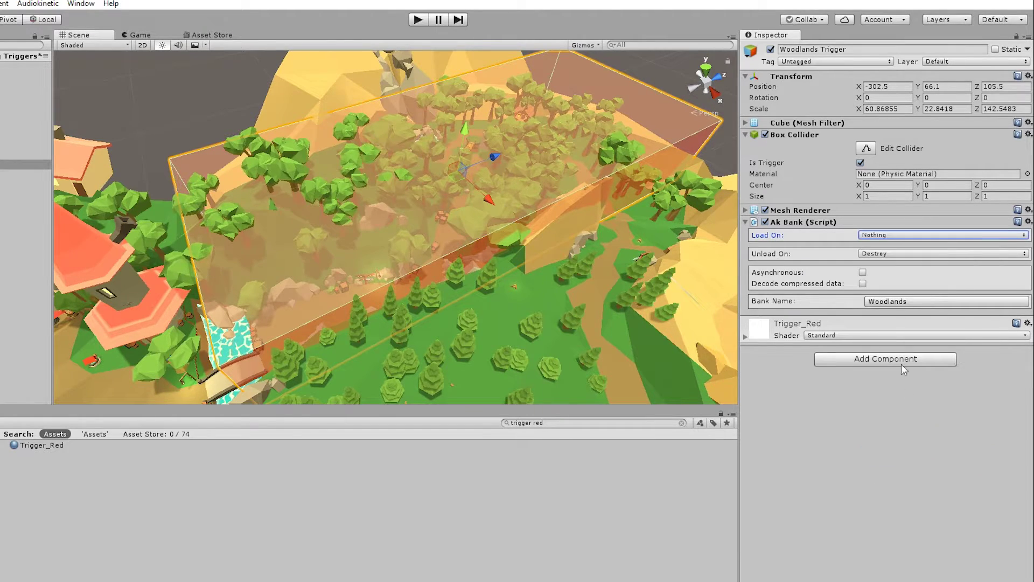
pyautogui.click(884, 238)
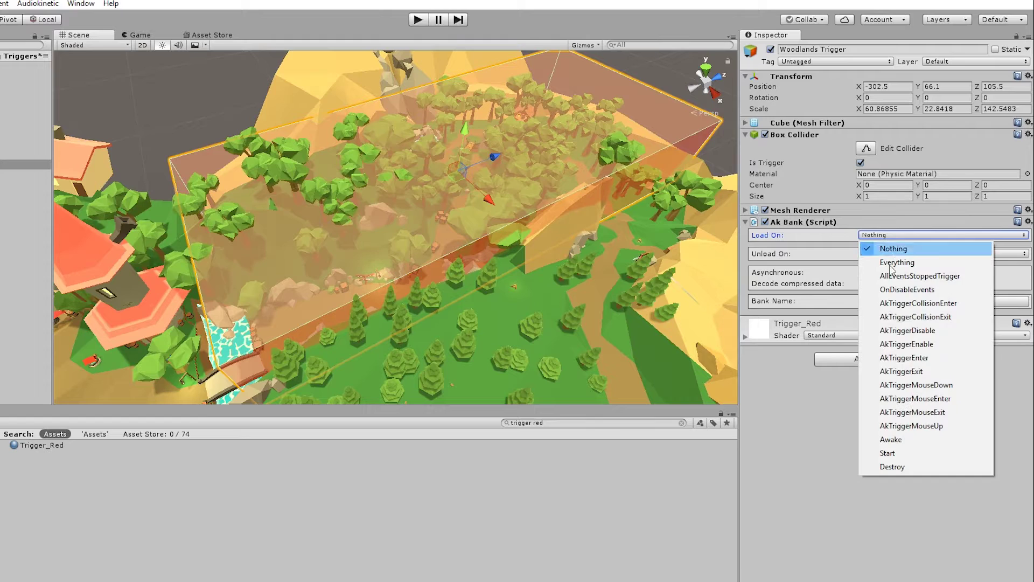
pyautogui.click(931, 366)
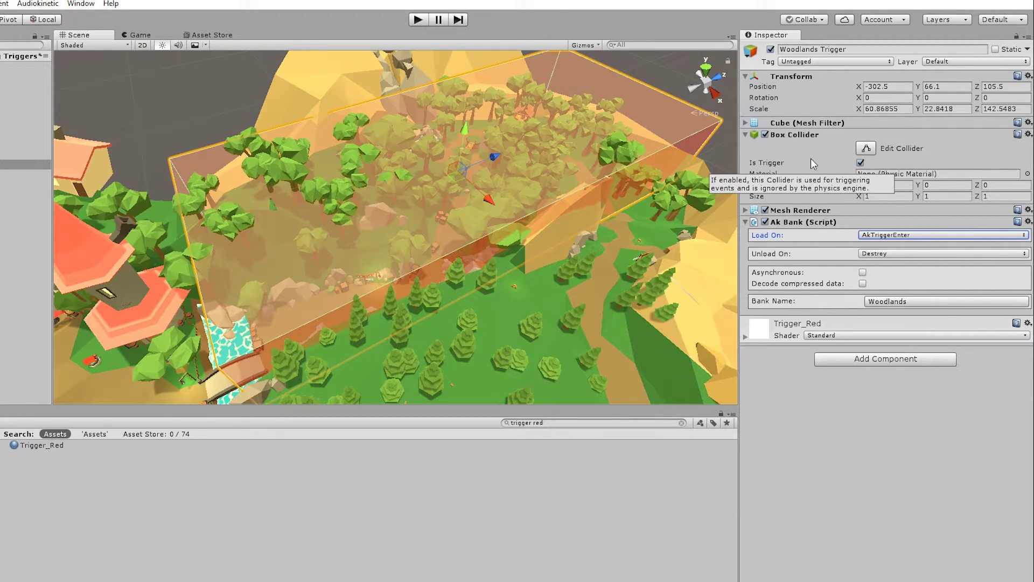
# Add an Ak Trigger Enter component to the Woodlands Trigger and assign Main Camera as its Trigger Object
pyautogui.click(25, 164)
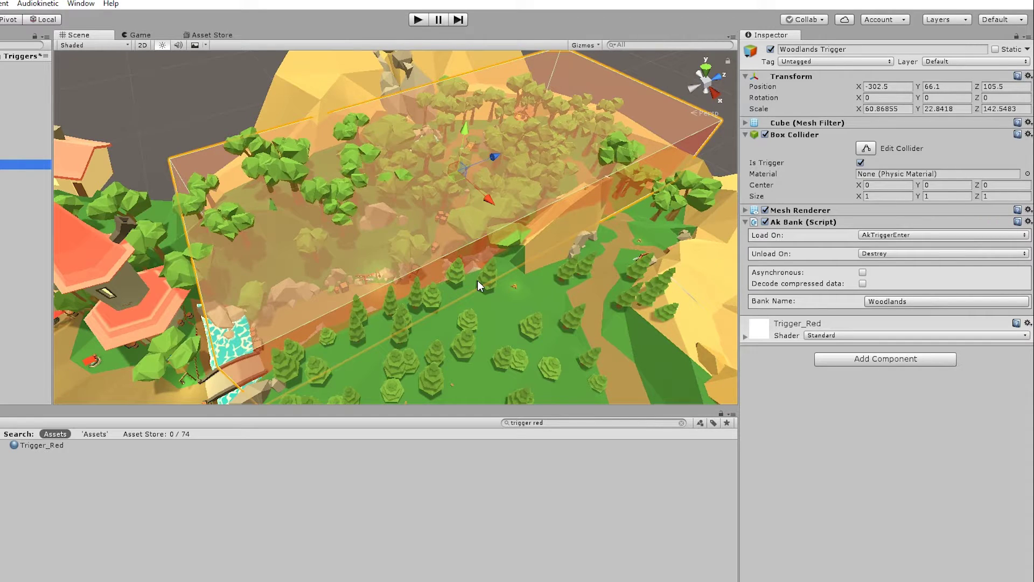
pyautogui.click(900, 363)
pyautogui.write('aktriggerenter')
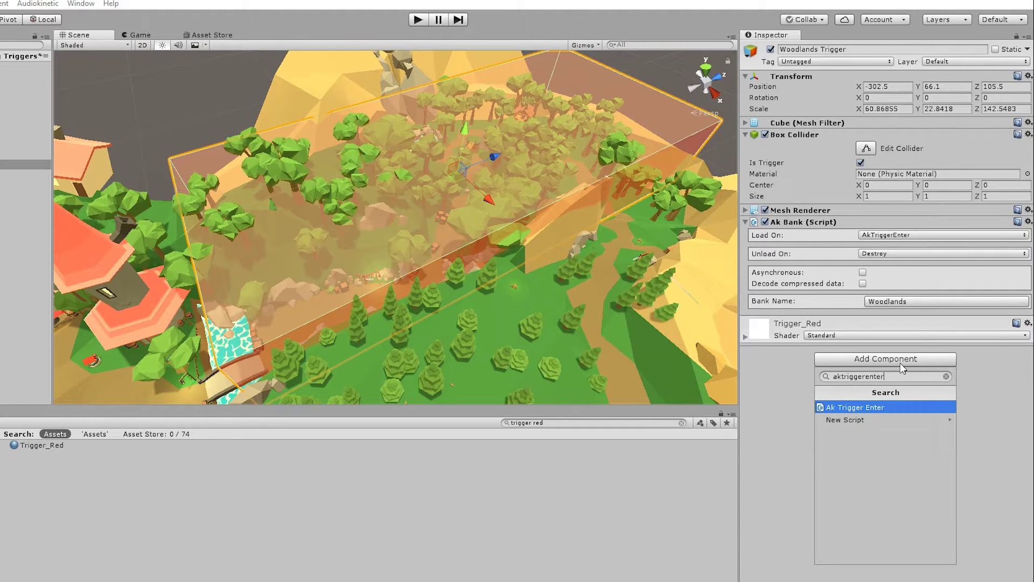
pyautogui.press('Return')
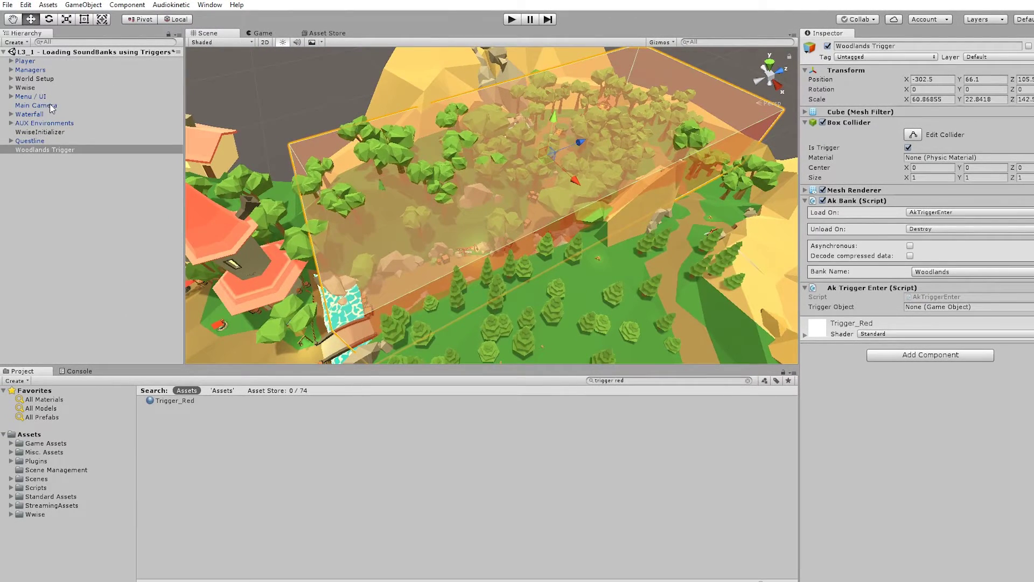
pyautogui.click(50, 106)
pyautogui.moveTo(45, 150); pyautogui.dragTo(938, 315)
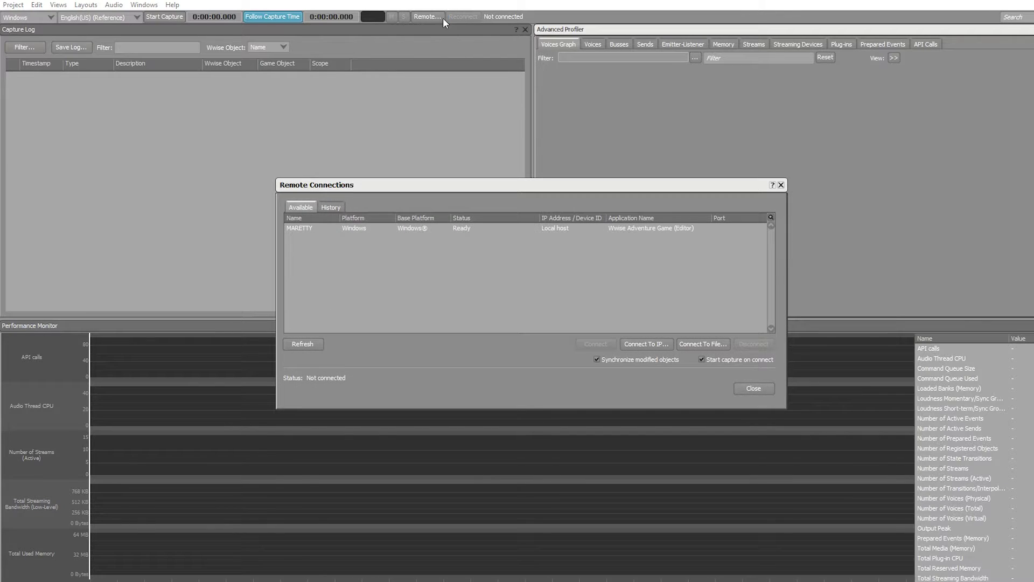
# In Wwise, connect remotely to the local Wwise Adventure Game (Editor) and undock the Advanced Profiler into its own window
pyautogui.click(528, 227)
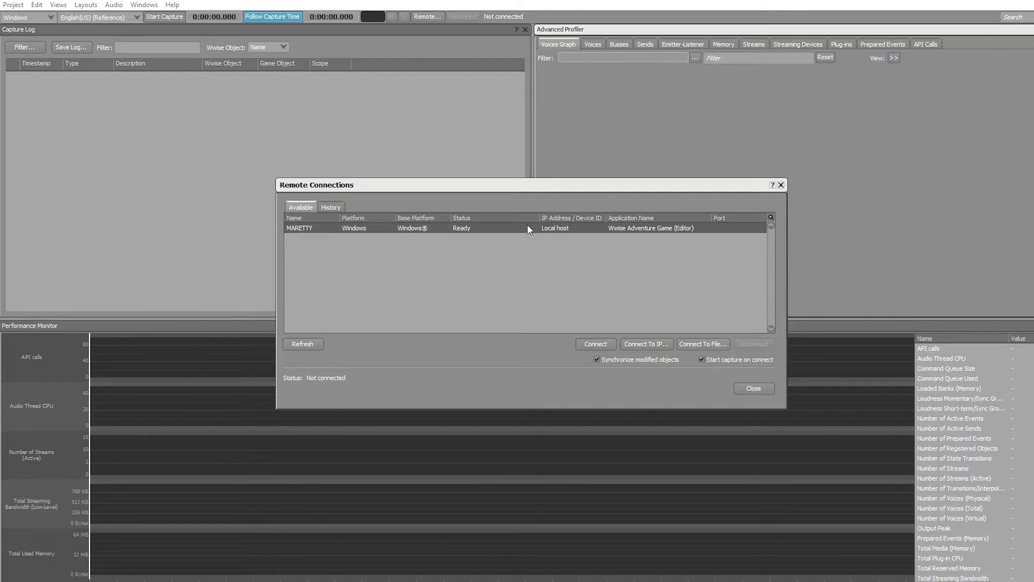
pyautogui.click(601, 344)
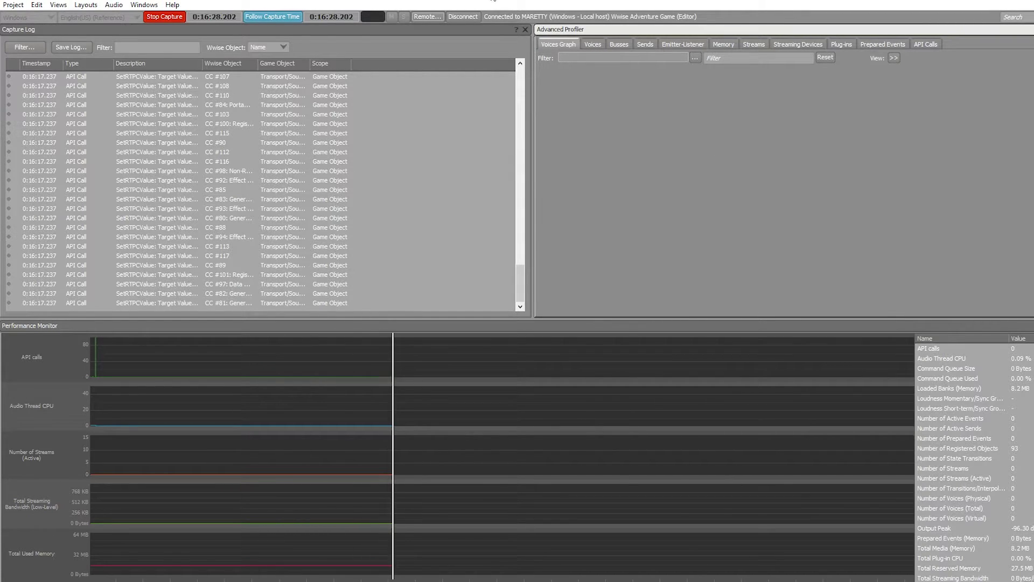
pyautogui.moveTo(560, 29); pyautogui.dragTo(397, 238)
pyautogui.click(515, 315)
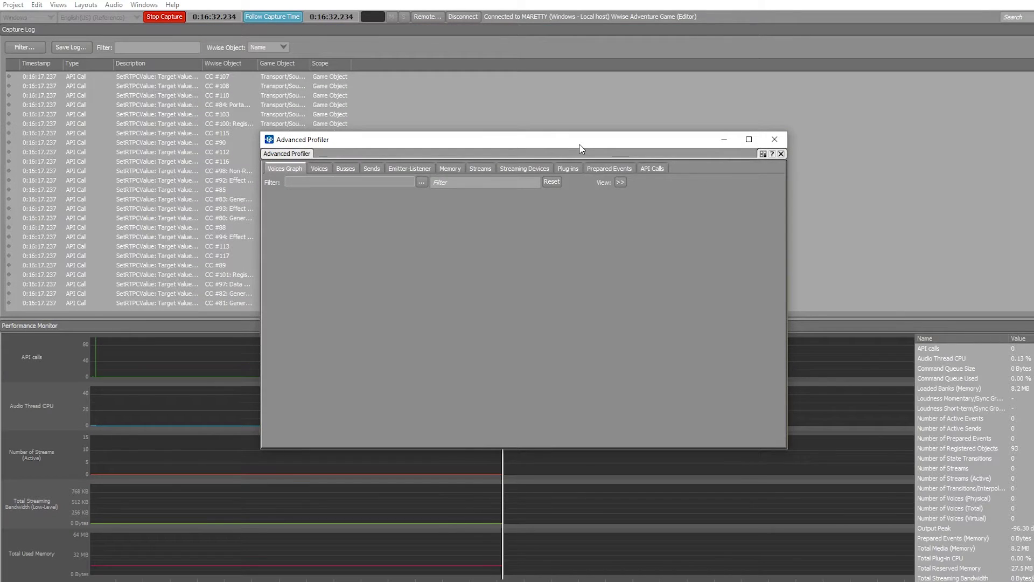
# Show memory data in the Advanced Profiler and place its window over the Unity editor, below the scene view
pyautogui.moveTo(644, 143); pyautogui.dragTo(464, 132)
pyautogui.moveTo(414, 1); pyautogui.dragTo(1033, 73)
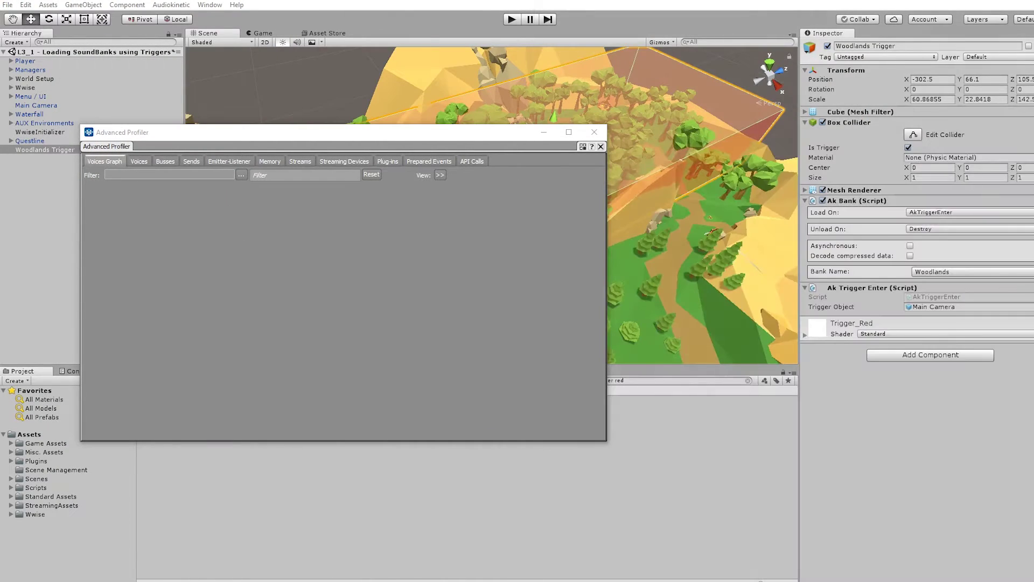
pyautogui.moveTo(343, 132); pyautogui.dragTo(307, 215)
pyautogui.click(344, 228)
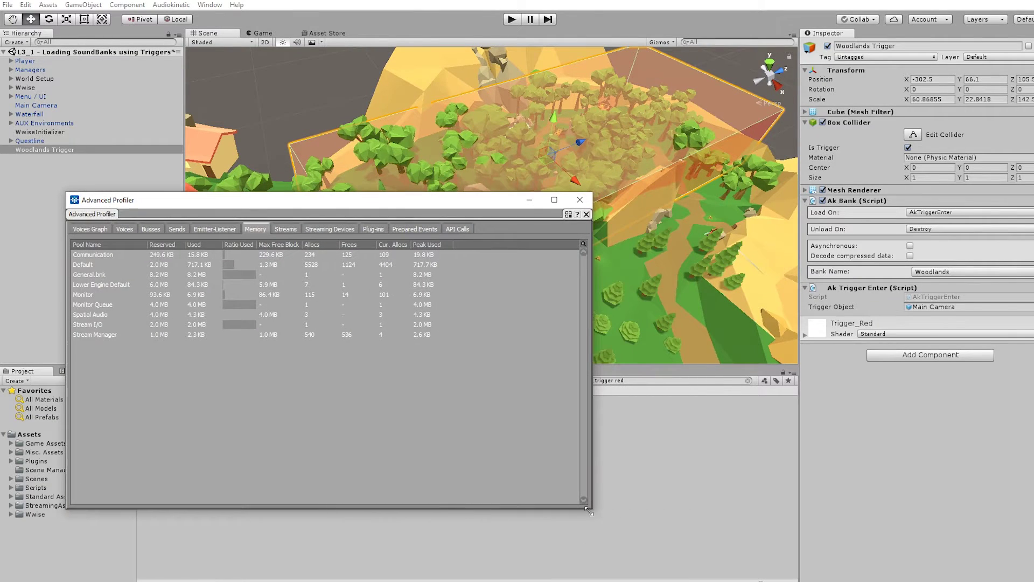
pyautogui.moveTo(452, 204); pyautogui.dragTo(567, 355)
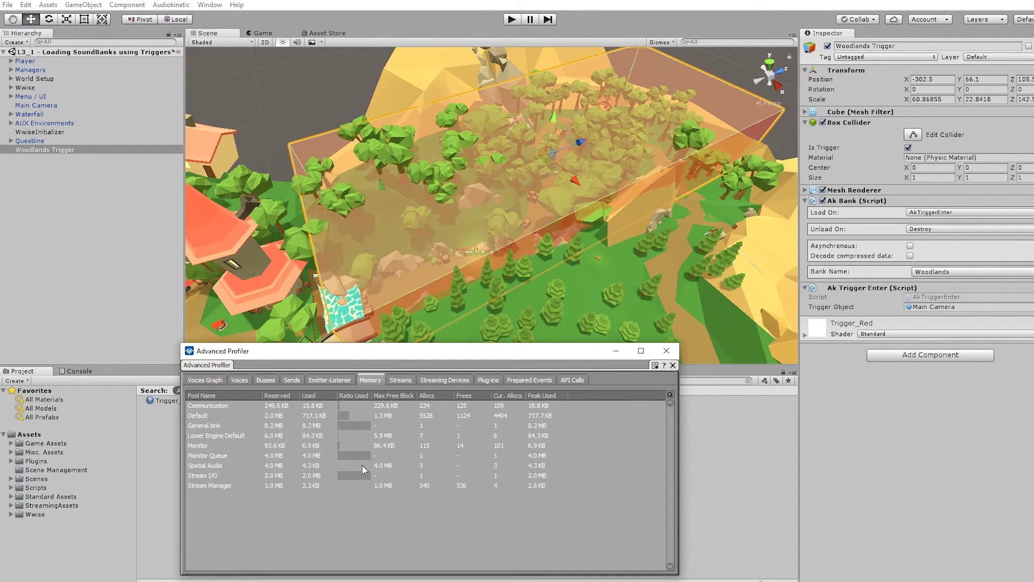
# Play the game, run the character onto the bridge at the trigger box, pause, and check the loaded banks in the profiler's memory data
pyautogui.click(512, 20)
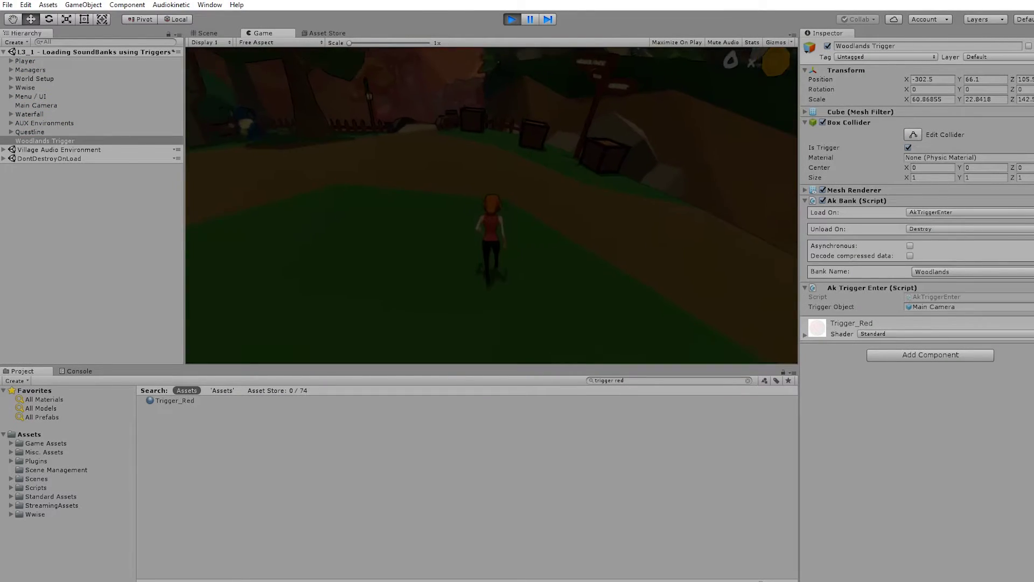
pyautogui.press('w')
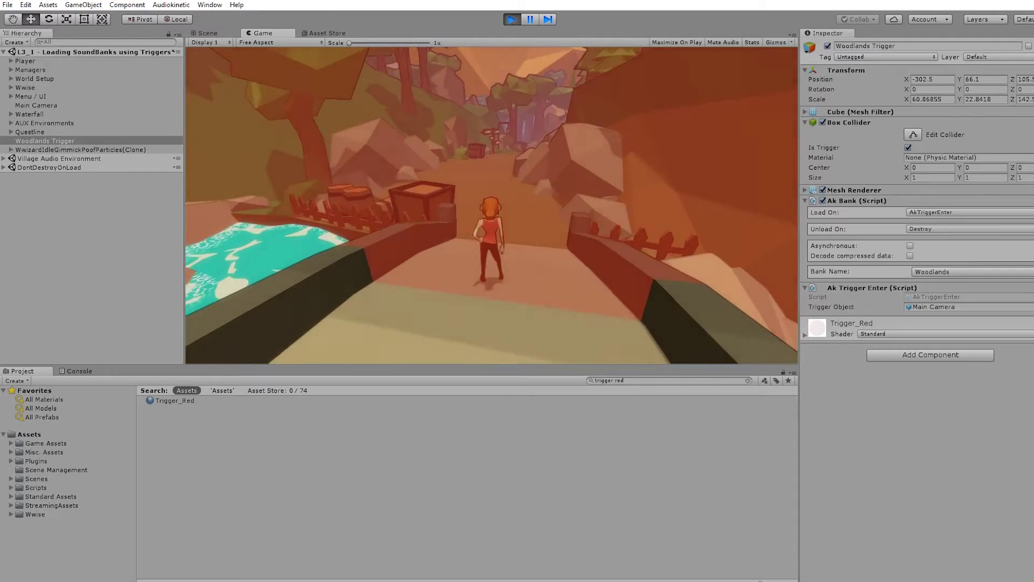
pyautogui.press('Escape')
pyautogui.hotkey('alt', 'Tab')
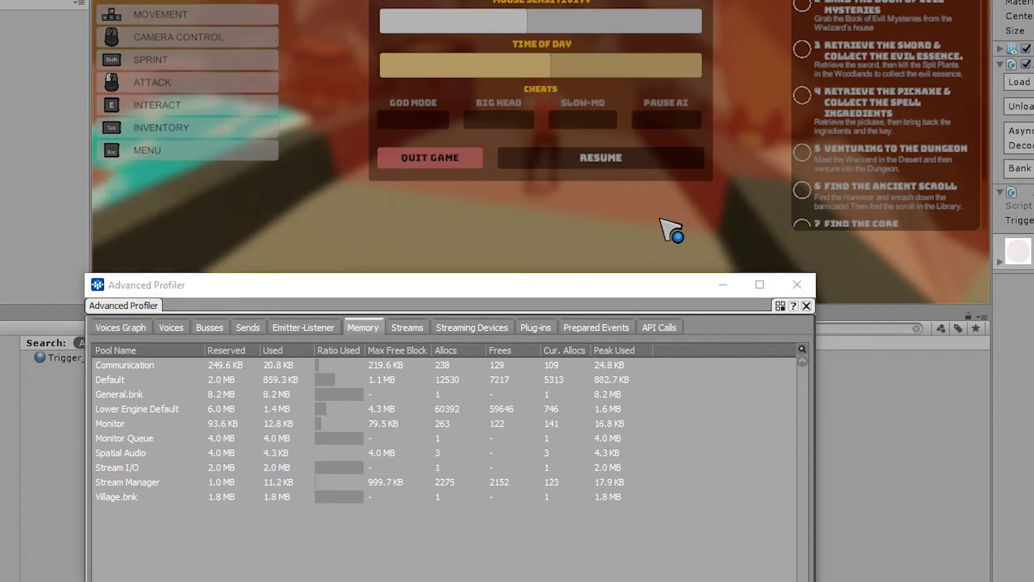
# Resume the game, move the character so the camera enters the woodlands trigger box, pause, and recheck the banks in the profiler
pyautogui.click(662, 221)
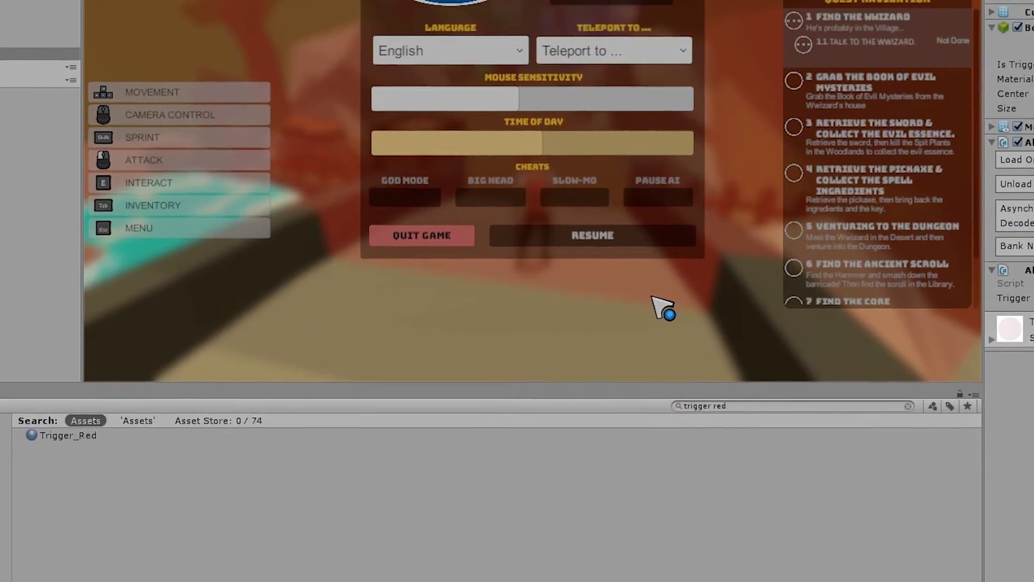
pyautogui.press('Escape')
pyautogui.press('w')
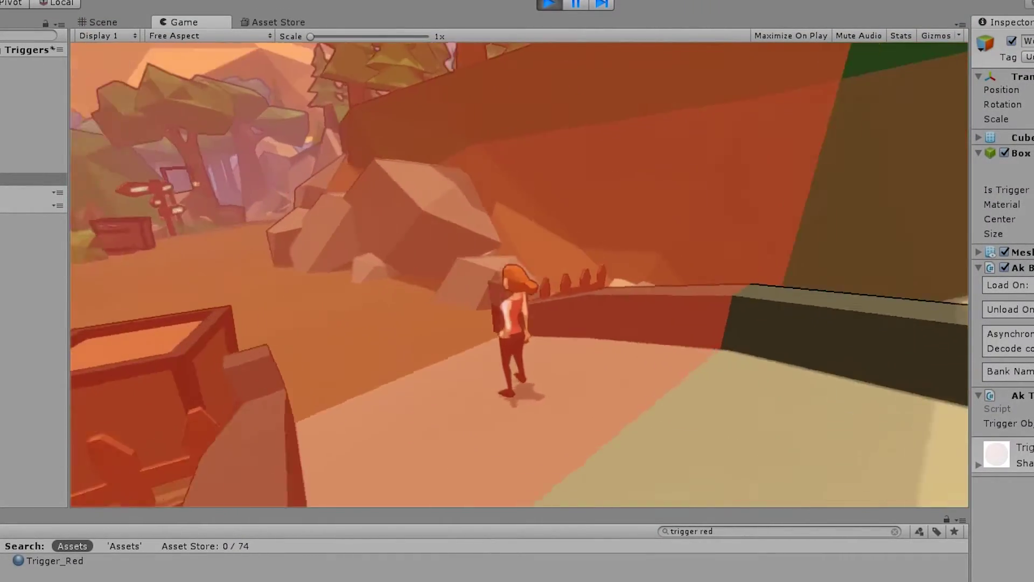
pyautogui.press('Escape')
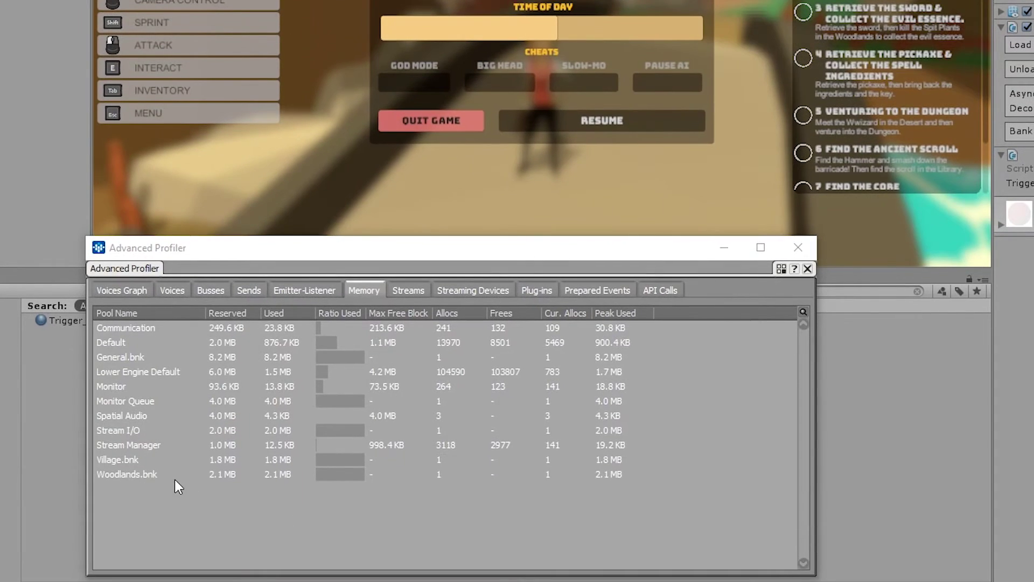
pyautogui.click(174, 479)
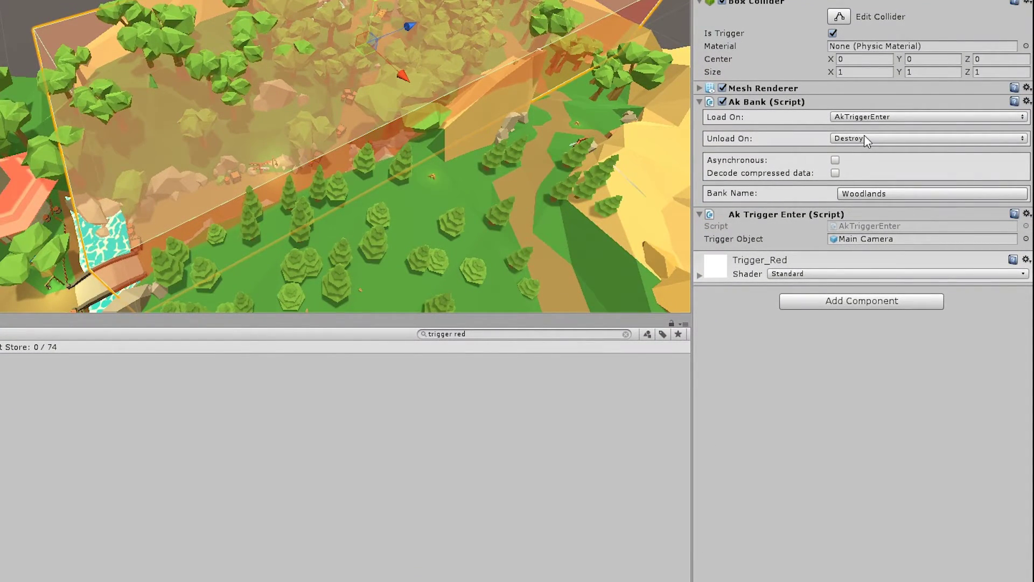
# Set the Ak Bank component's Unload On option to AkTriggerExit
pyautogui.click(864, 138)
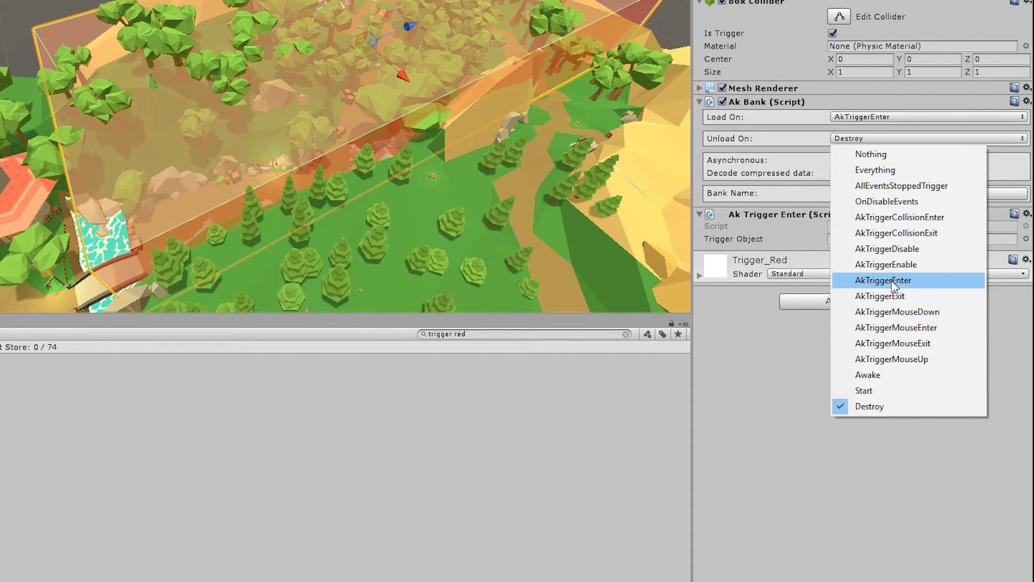
pyautogui.click(924, 296)
pyautogui.click(899, 139)
pyautogui.click(890, 406)
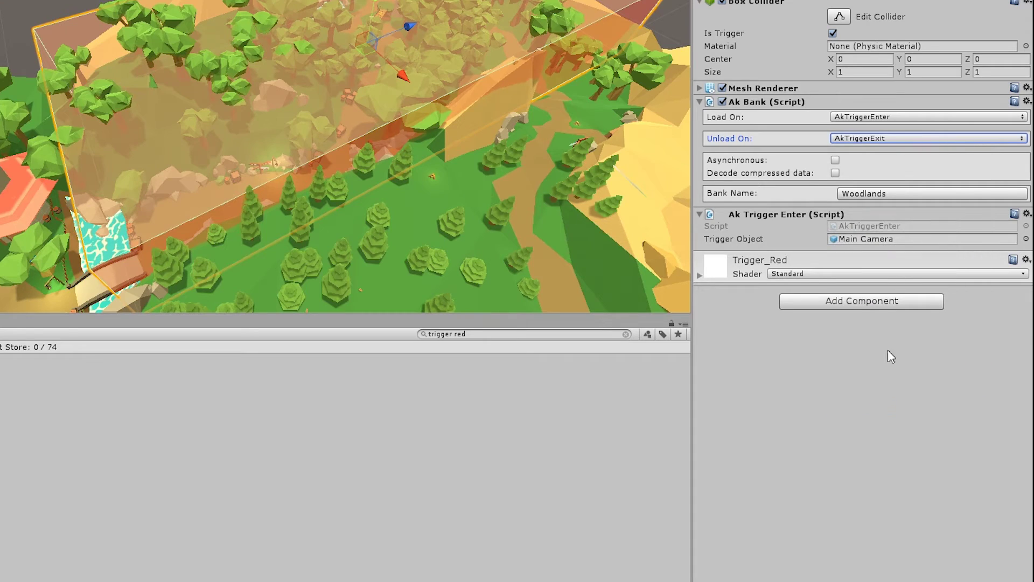
# Add an Ak Trigger Exit component to the Woodlands Trigger and assign Main Camera as its Trigger Object
pyautogui.click(847, 301)
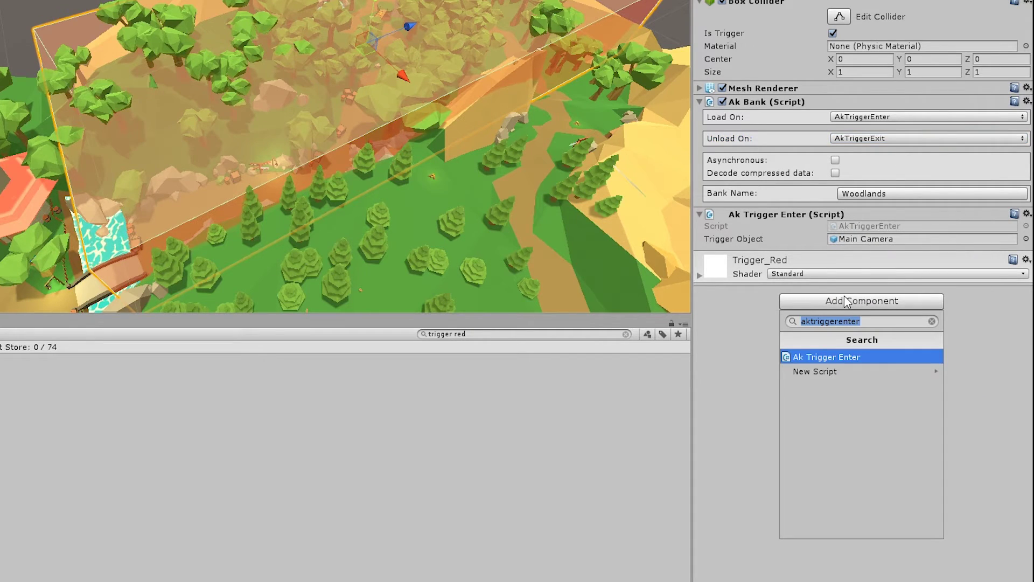
pyautogui.press('End')
pyautogui.hotkey('shift', 'Left')
pyautogui.hotkey('shift', 'Left')
pyautogui.hotkey('shift', 'Left')
pyautogui.hotkey('shift', 'Left')
pyautogui.hotkey('shift', 'Left')
pyautogui.write('exit')
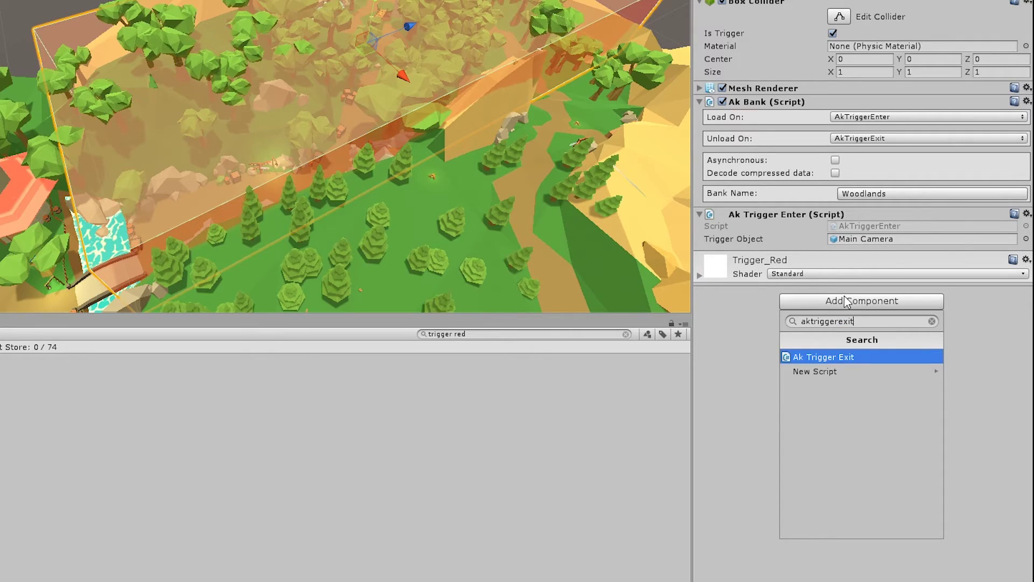
pyautogui.press('Return')
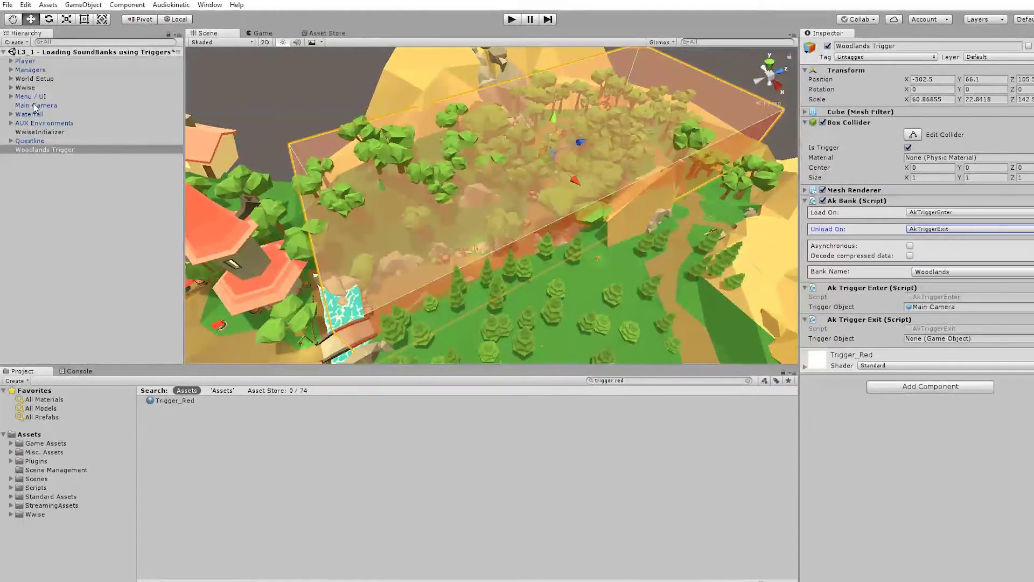
pyautogui.moveTo(34, 106); pyautogui.dragTo(945, 339)
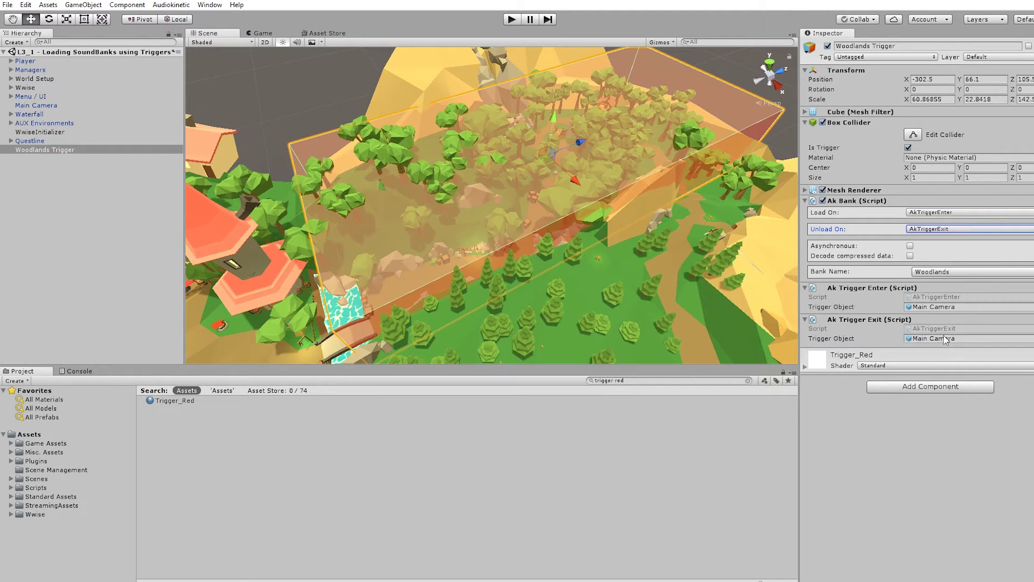
# Play the game again, run the character across the bridge to the trigger box, pause, and check which banks the profiler lists
pyautogui.click(513, 20)
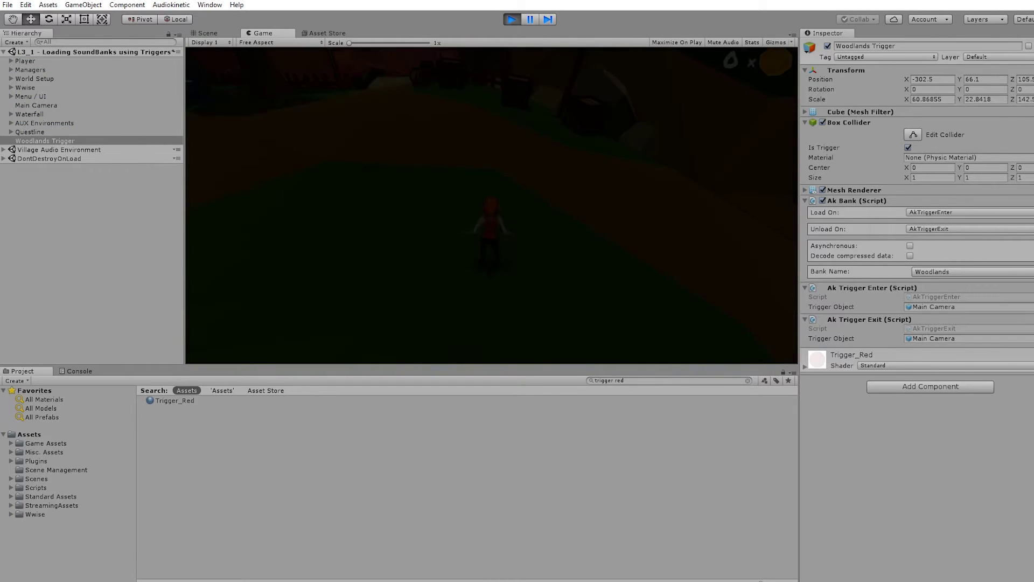
pyautogui.press('w')
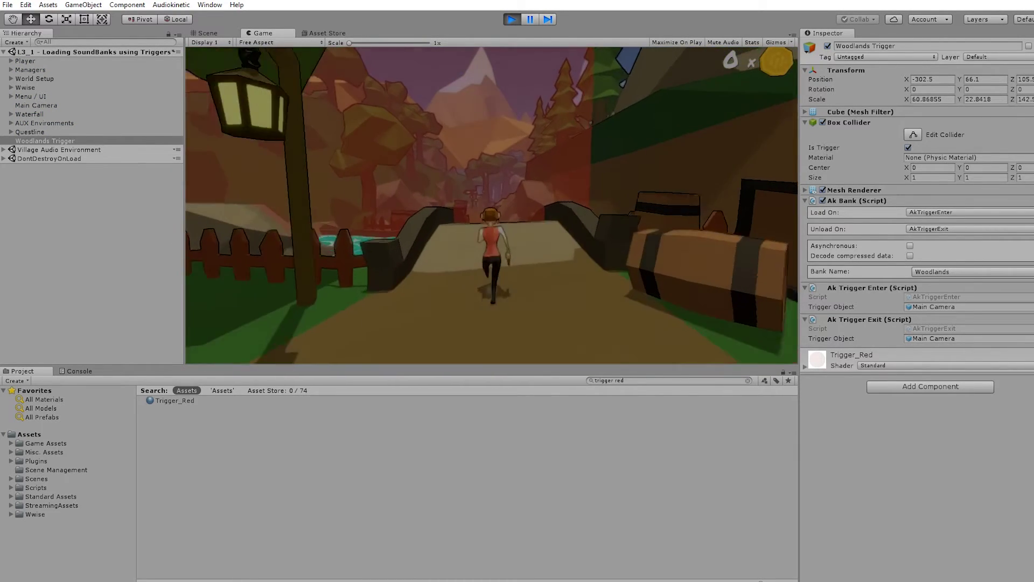
pyautogui.press('Escape')
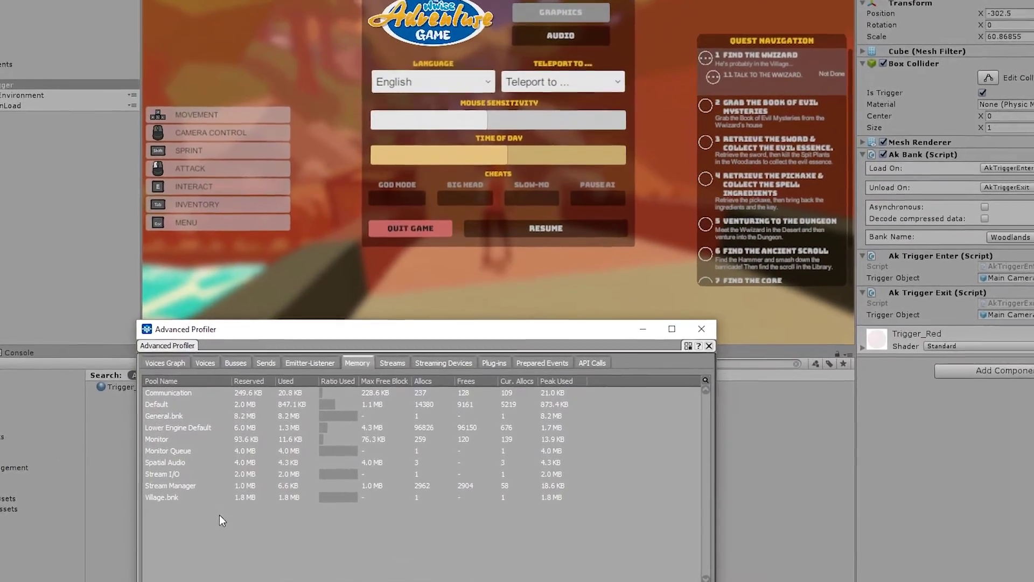
# Resume the game, swing the camera into the woodlands trigger box, pause, and select Woodlands.bnk in the profiler's memory list
pyautogui.press('Escape')
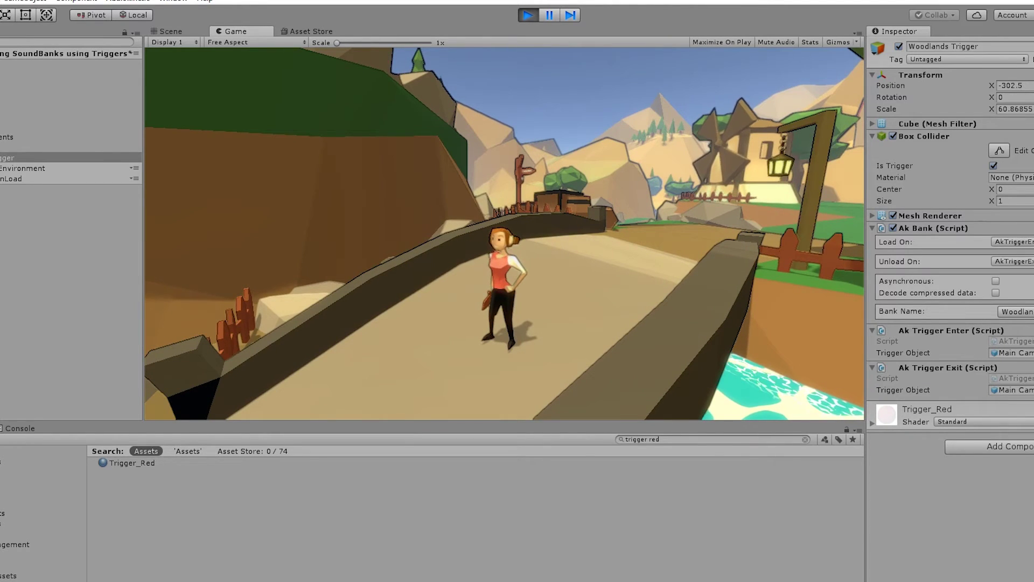
pyautogui.press('Escape')
pyautogui.click(431, 580)
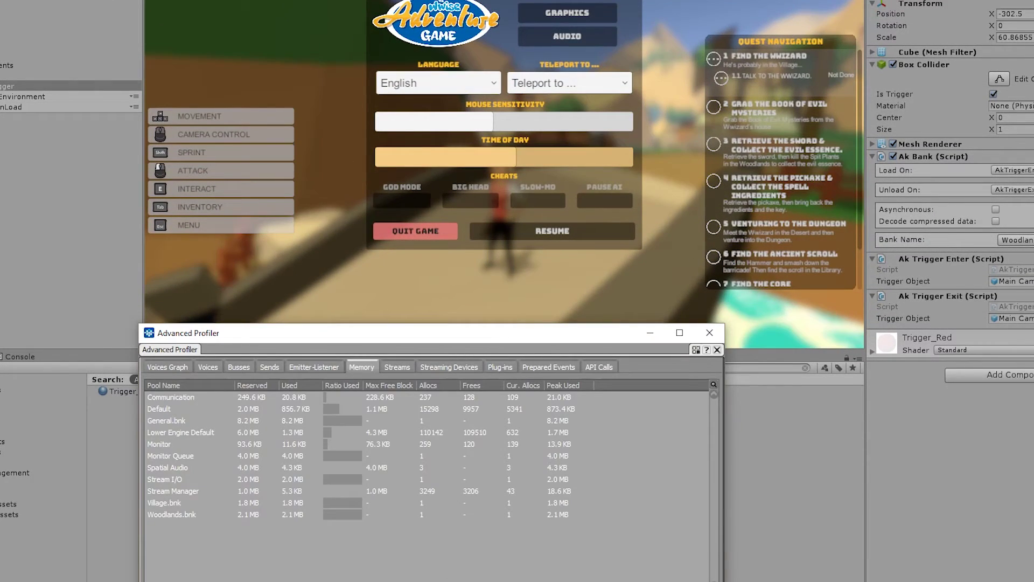
pyautogui.click(165, 514)
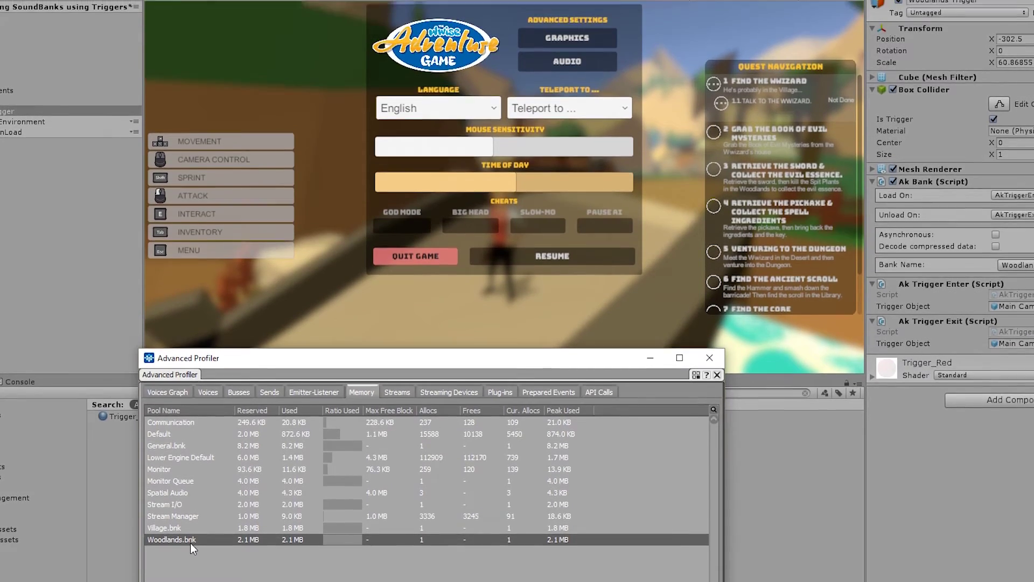
# Resume the game, move the character so the camera leaves the woodlands trigger box, and recheck the loaded banks in the profiler
pyautogui.click(543, 303)
pyautogui.press('Escape')
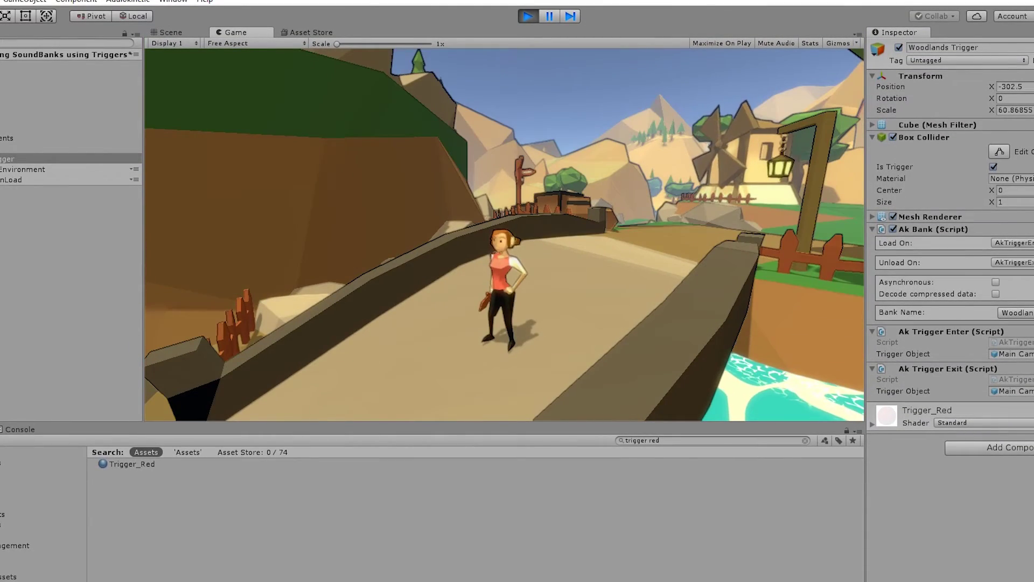
pyautogui.press('w')
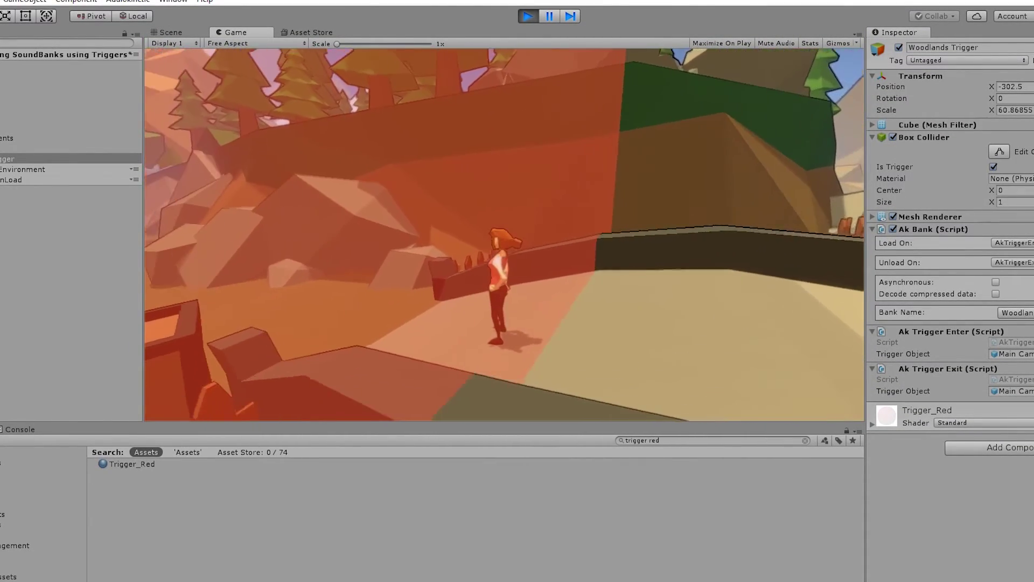
pyautogui.hotkey('alt', 'Tab')
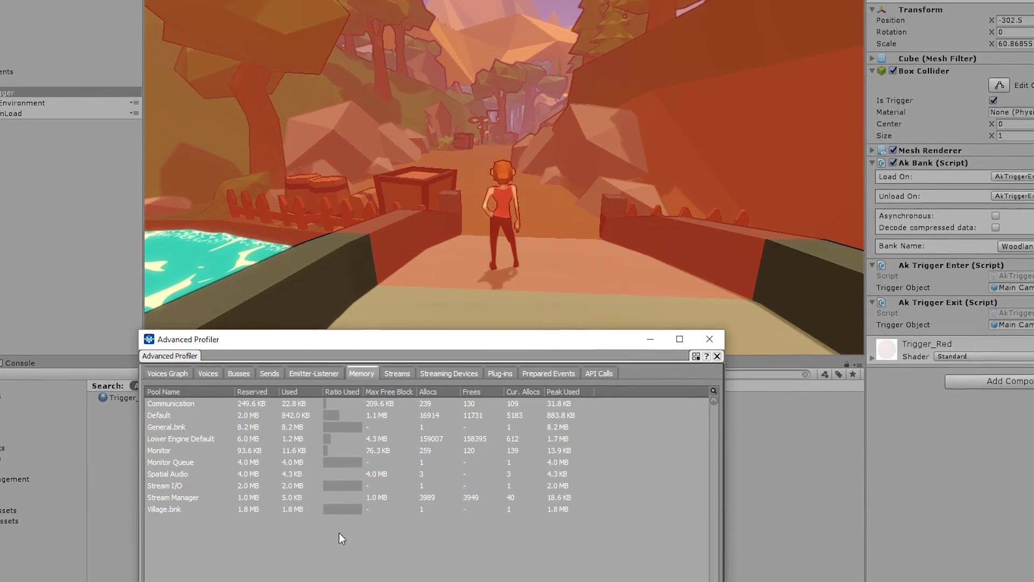